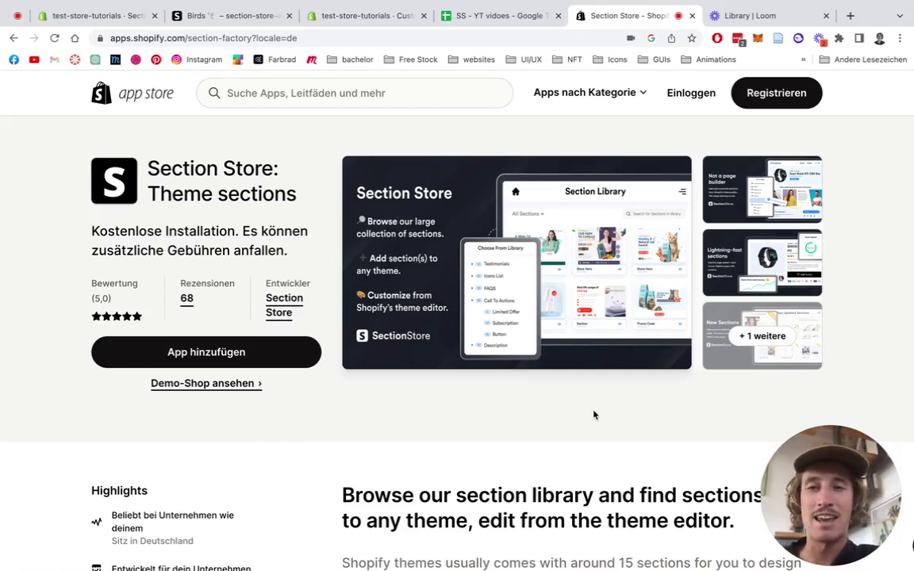
- Preview the hero demo on section.store, then return to the admin's Section Store app
{"action": "left_click", "coordinate": [266, 18]}
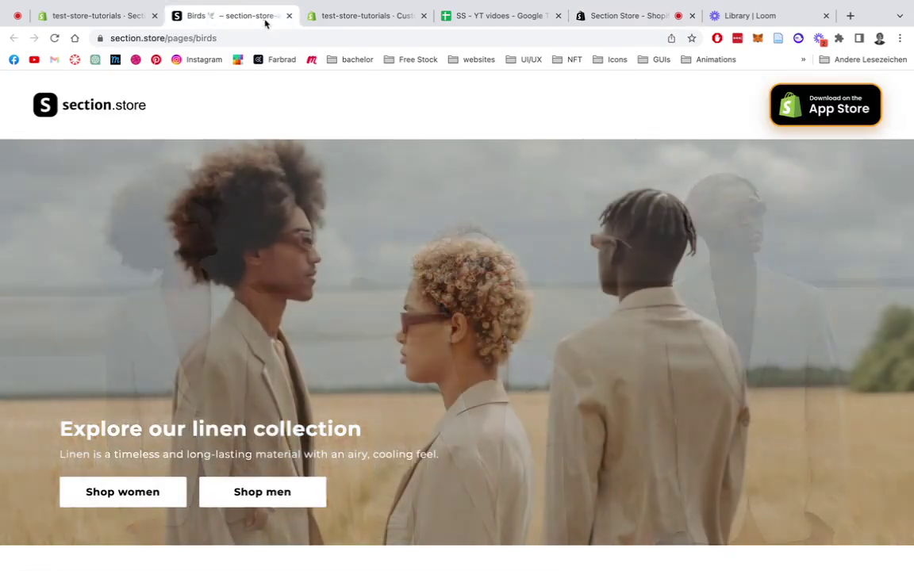
{"action": "scroll", "coordinate": [456, 256], "scroll_direction": "down", "scroll_amount": 1}
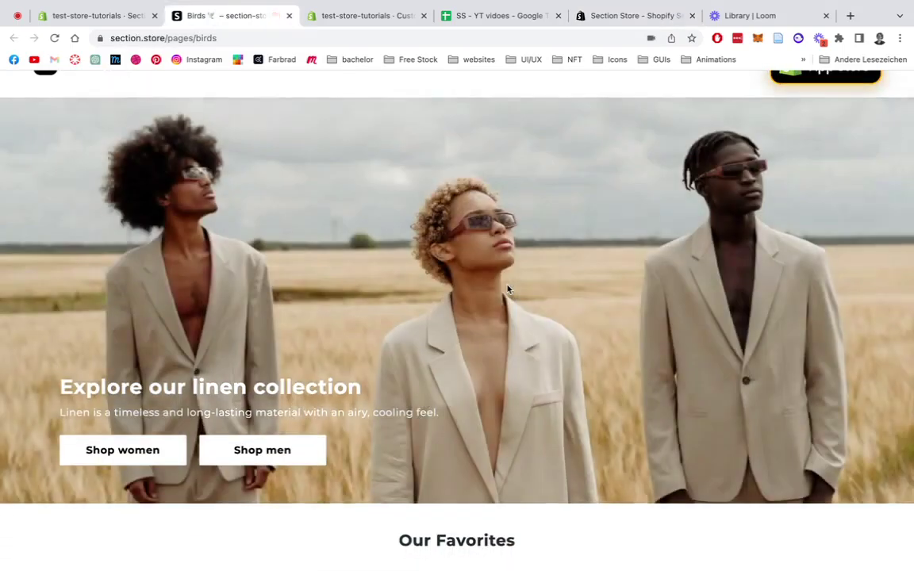
{"action": "scroll", "coordinate": [508, 289], "scroll_direction": "up", "scroll_amount": 1}
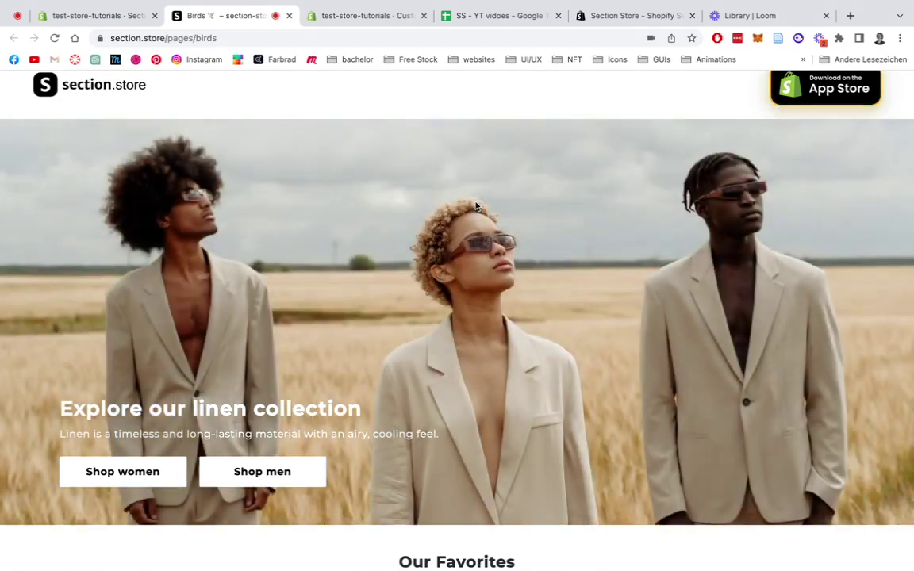
{"action": "left_click", "coordinate": [627, 16]}
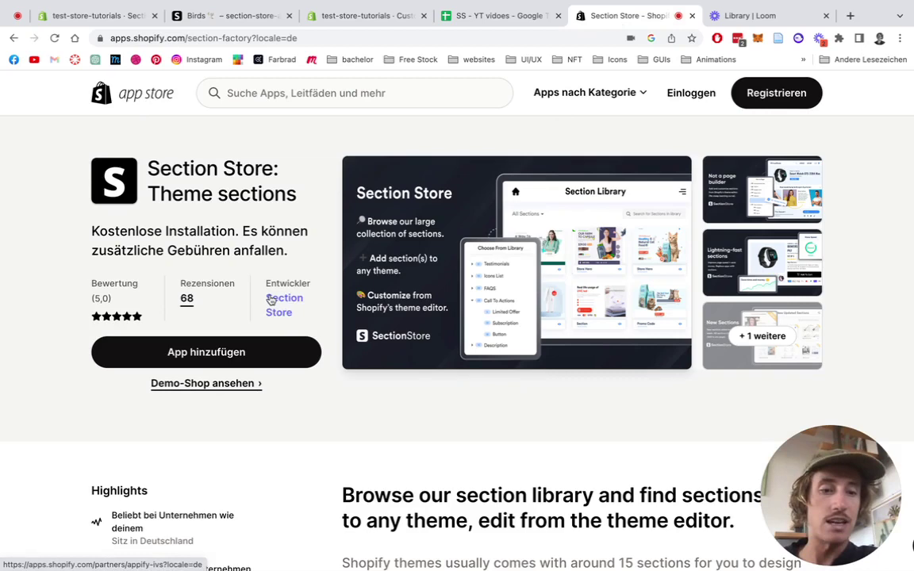
{"action": "left_click", "coordinate": [114, 17]}
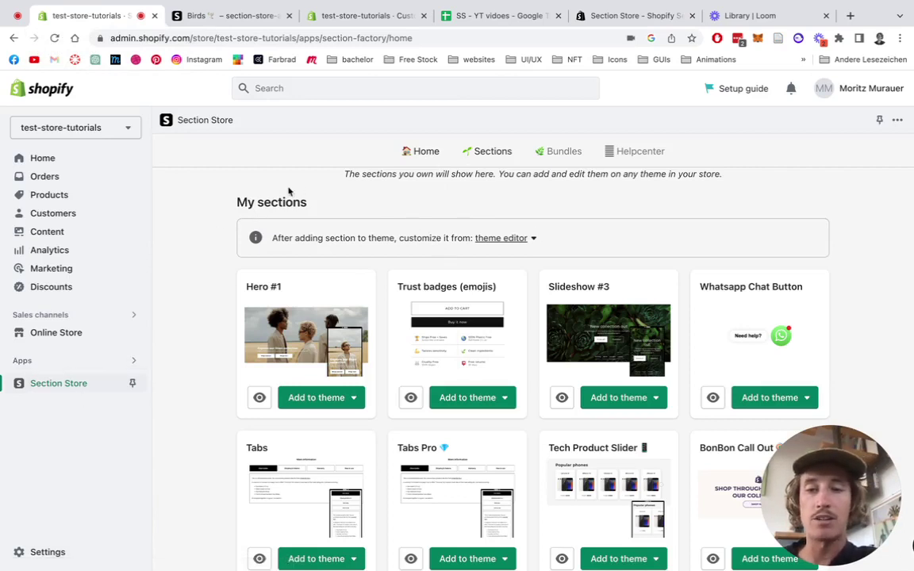
- Browse the Sections catalogue and open Hero #1, priced $9 one-time and already owned
{"action": "left_click", "coordinate": [493, 151]}
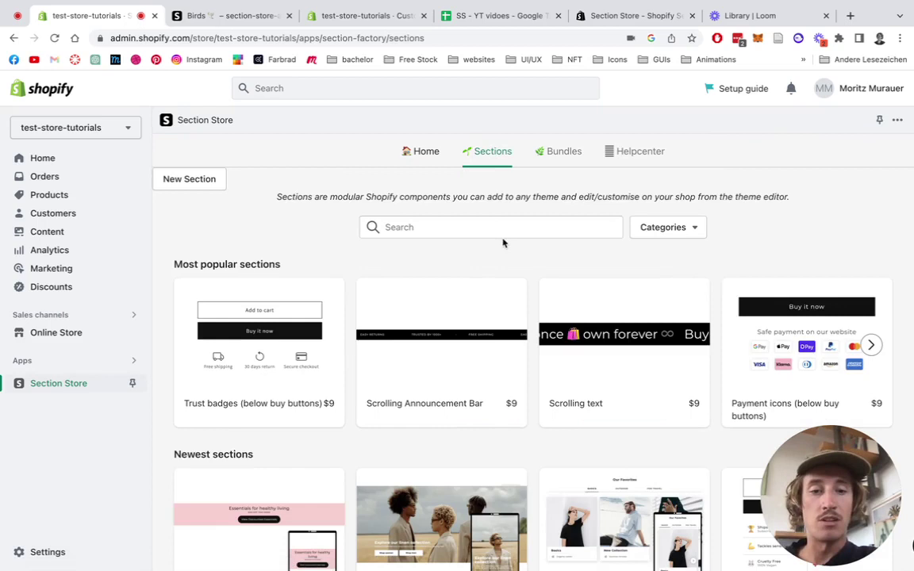
{"action": "scroll", "coordinate": [503, 236], "scroll_direction": "down", "scroll_amount": 1}
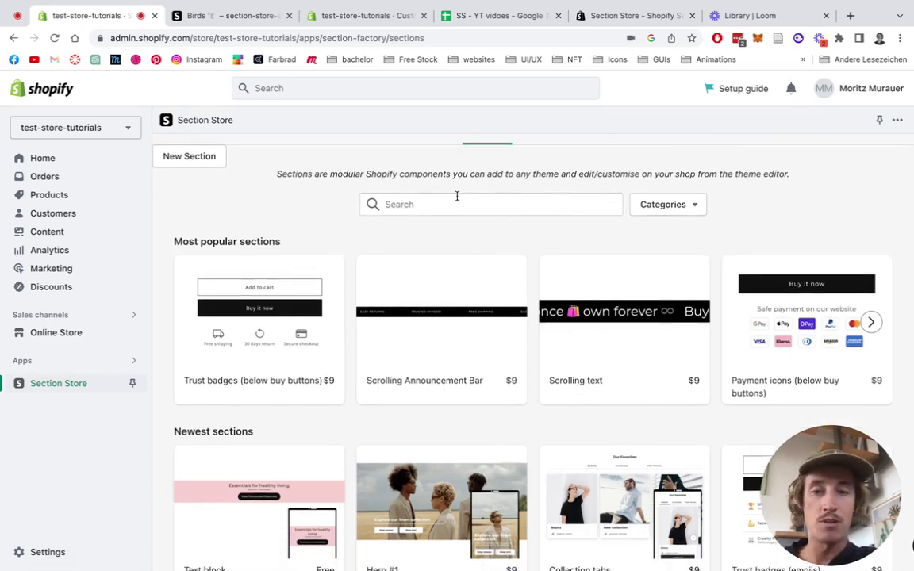
{"action": "scroll", "coordinate": [451, 202], "scroll_direction": "down", "scroll_amount": 3}
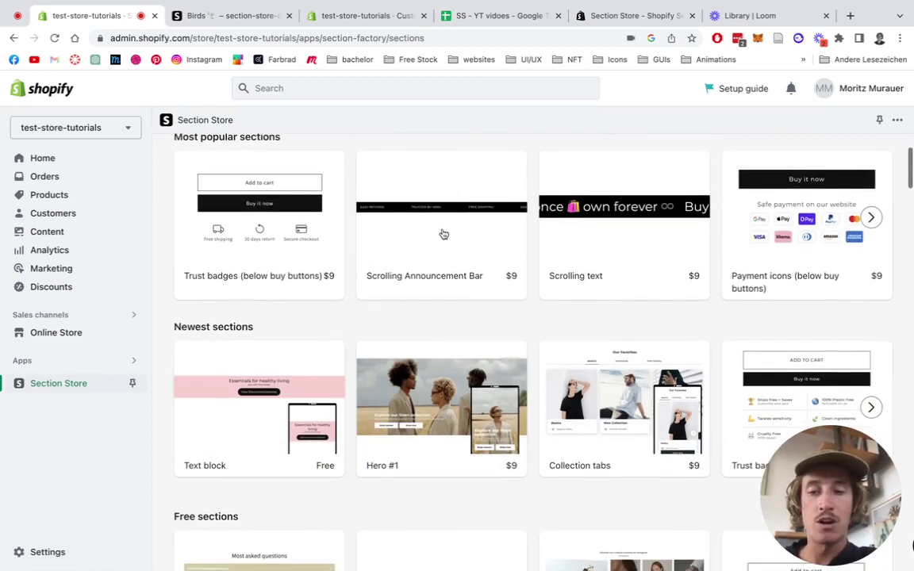
{"action": "left_click", "coordinate": [451, 410]}
{"action": "scroll", "coordinate": [645, 267], "scroll_direction": "down", "scroll_amount": 1}
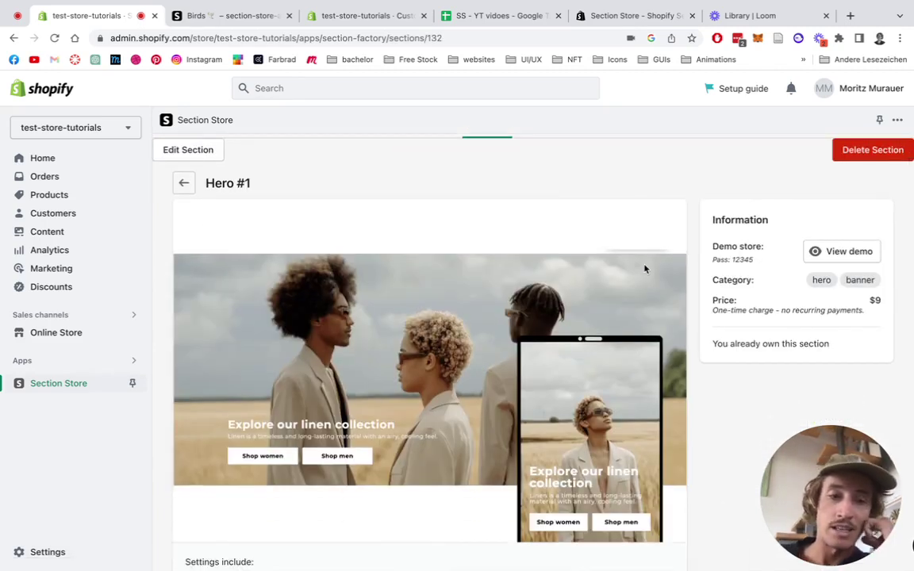
{"action": "scroll", "coordinate": [706, 246], "scroll_direction": "down", "scroll_amount": 1}
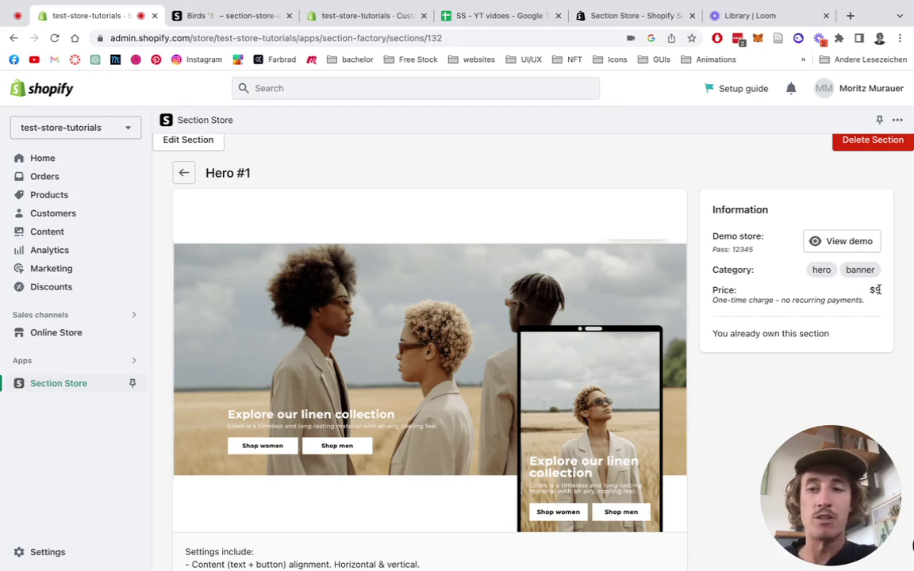
{"action": "scroll", "coordinate": [514, 293], "scroll_direction": "up", "scroll_amount": 3}
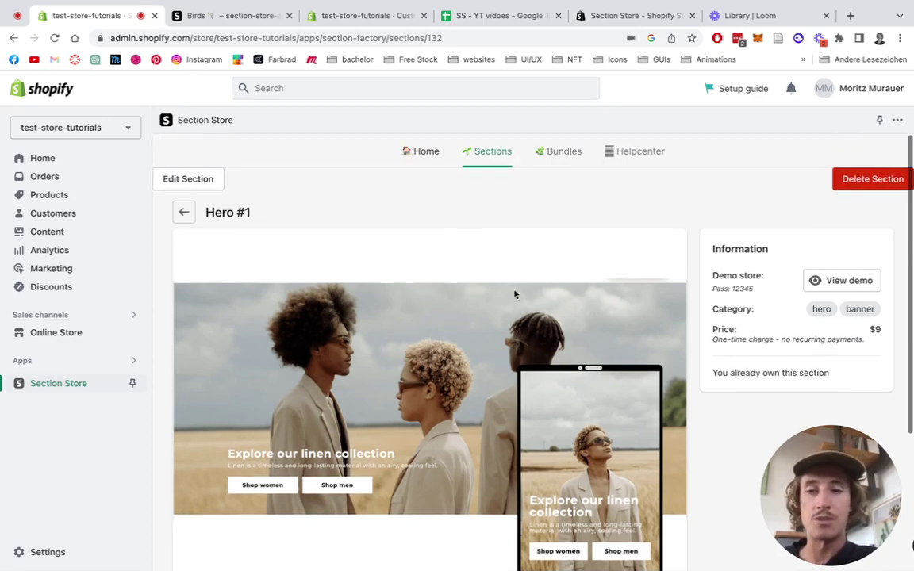
- Go to the Section Store home and check Hero #1's theme options without adding it
{"action": "left_click", "coordinate": [419, 158]}
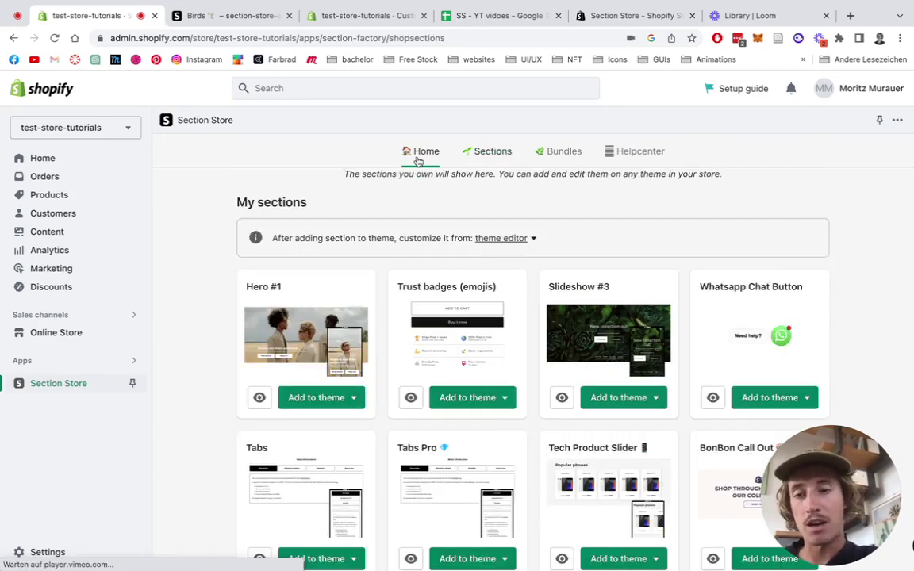
{"action": "left_click", "coordinate": [318, 402]}
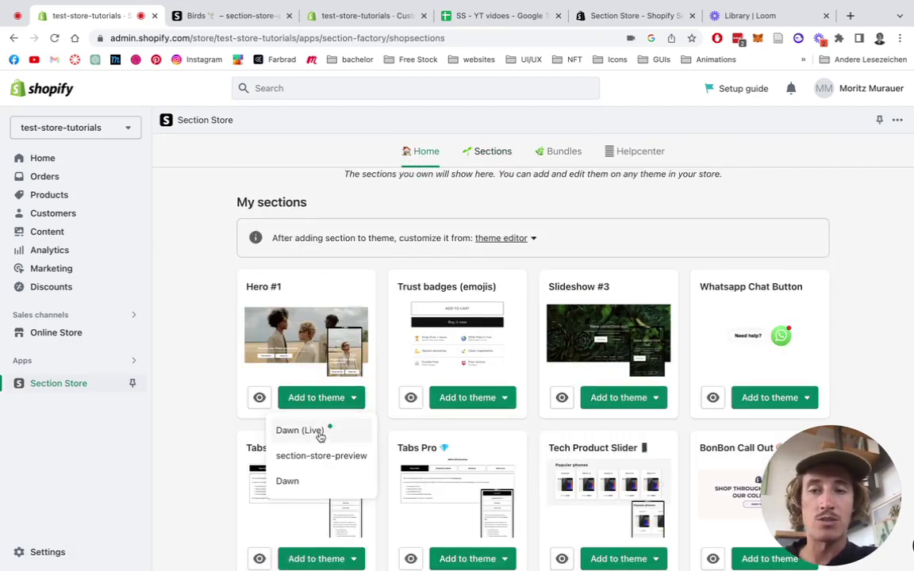
{"action": "left_click", "coordinate": [221, 327]}
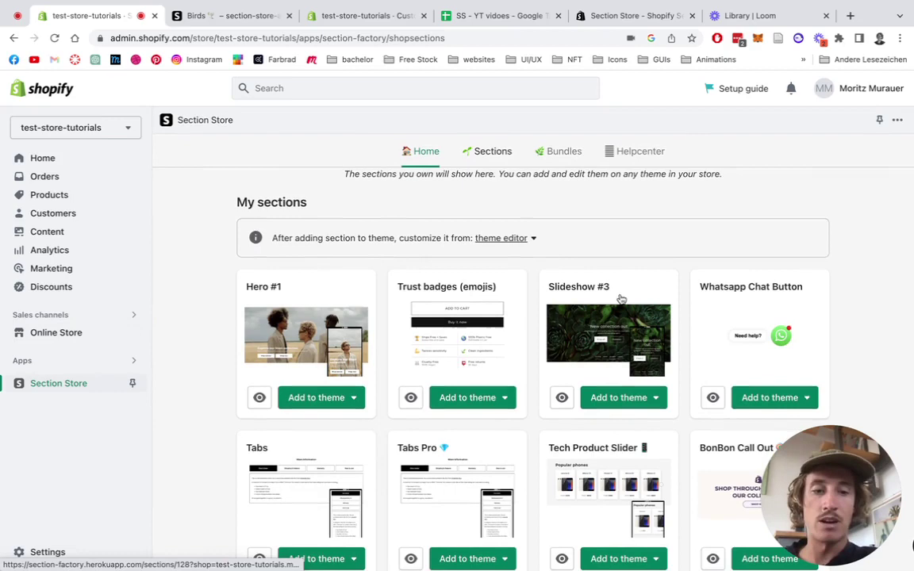
- In the Dawn theme editor, return to the home page sections and collapse the Reviews Section
{"action": "left_click", "coordinate": [362, 18]}
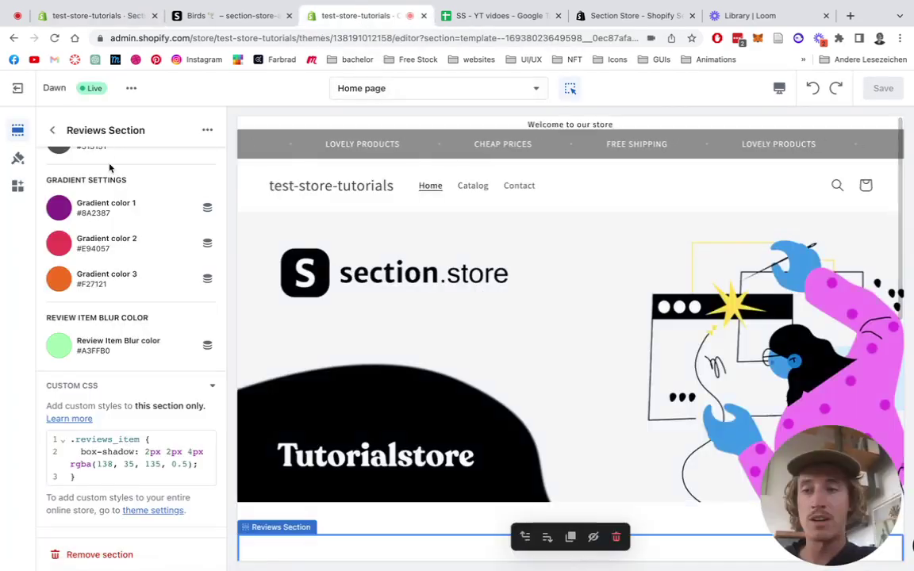
{"action": "left_click", "coordinate": [52, 130]}
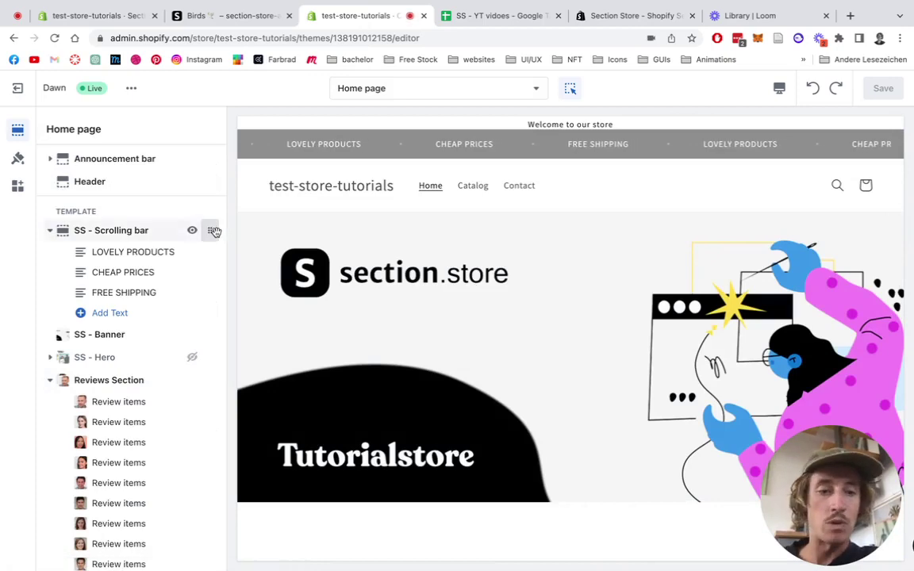
{"action": "scroll", "coordinate": [510, 295], "scroll_direction": "down", "scroll_amount": 1}
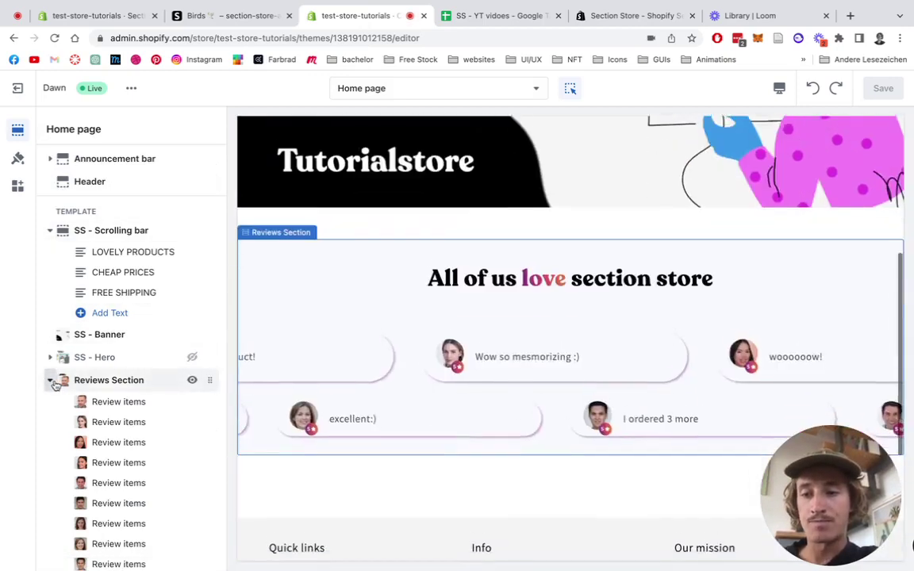
{"action": "left_click", "coordinate": [51, 381]}
{"action": "scroll", "coordinate": [132, 397], "scroll_direction": "down", "scroll_amount": 10}
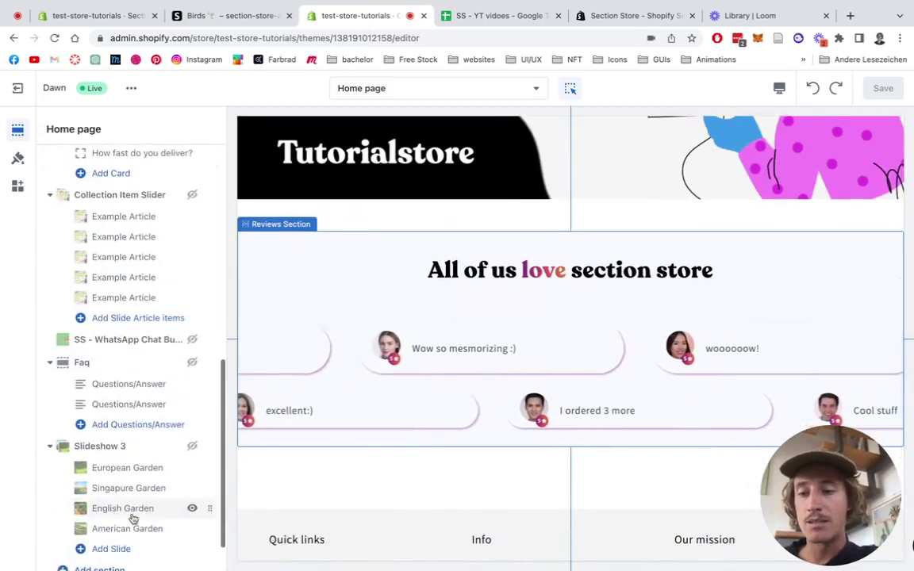
{"action": "scroll", "coordinate": [133, 518], "scroll_direction": "down", "scroll_amount": 2}
- Add the SS - Hero section by searching 'ss hero' and drag it to the template's top
{"action": "left_click", "coordinate": [111, 524]}
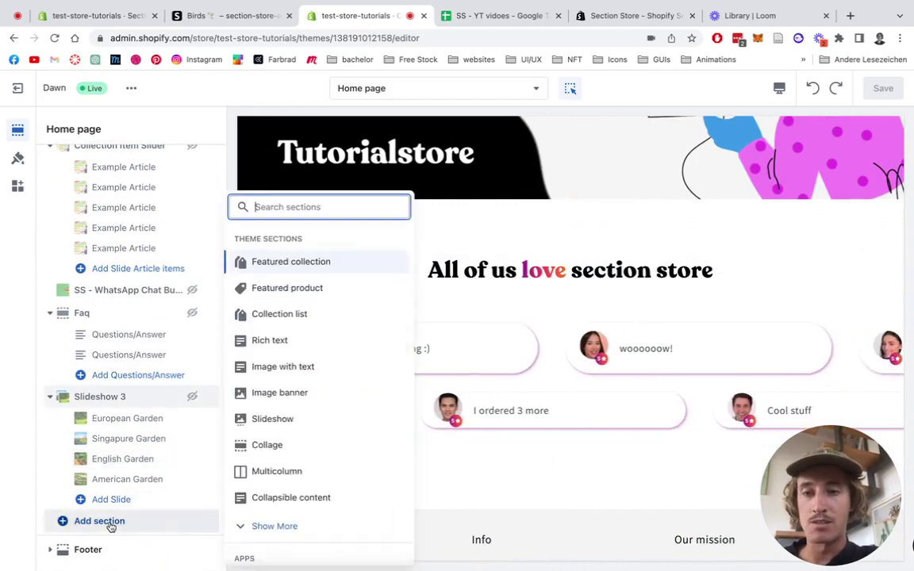
{"action": "type", "text": "ss"}
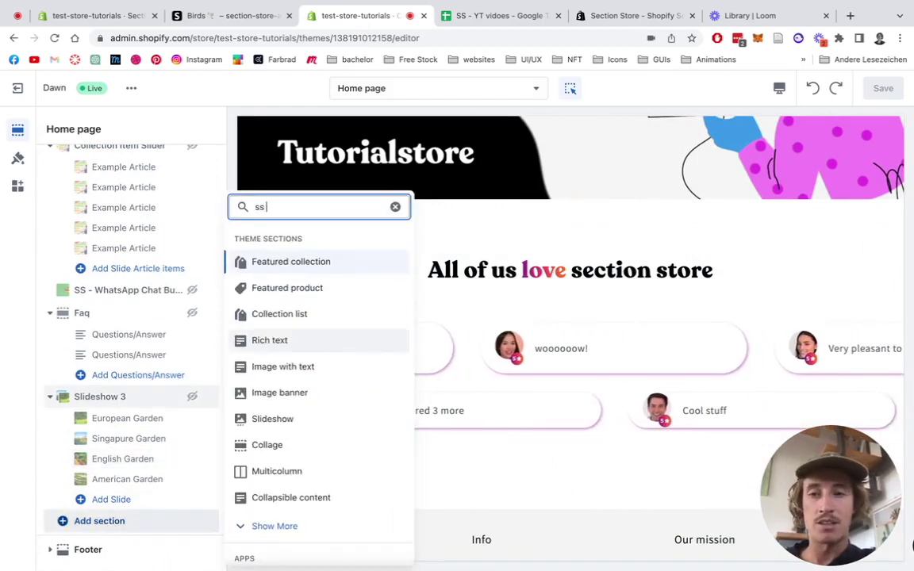
{"action": "type", "text": " hero"}
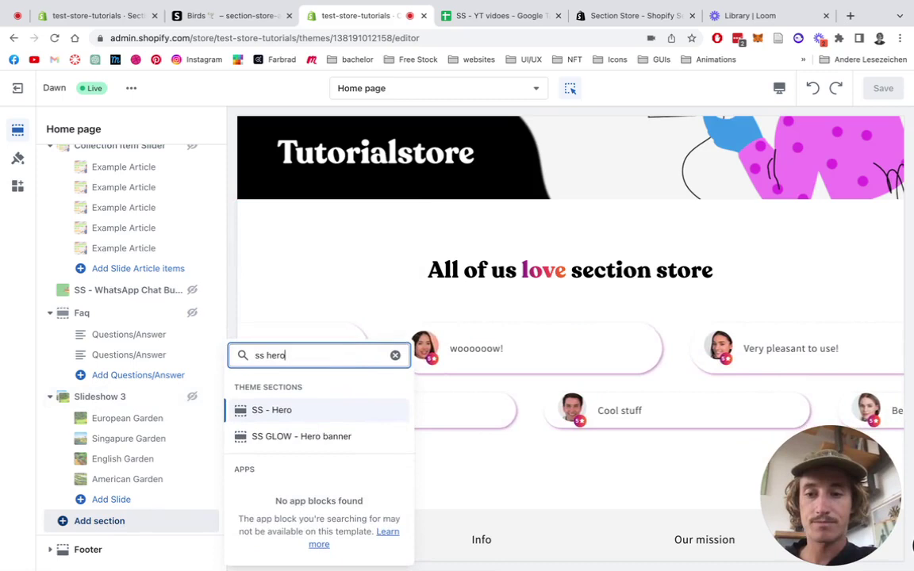
{"action": "left_click", "coordinate": [300, 410]}
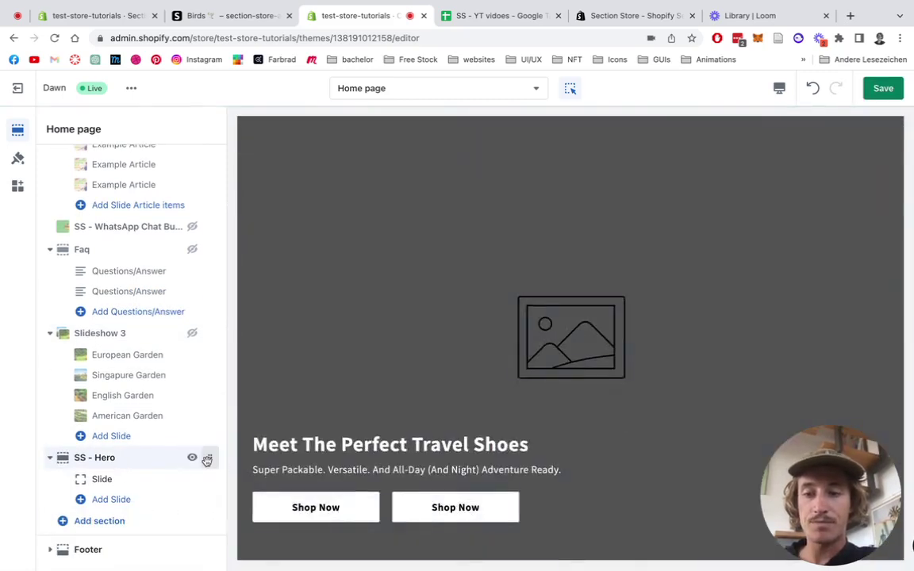
{"action": "left_click_drag", "start_coordinate": [206, 460], "coordinate": [132, 196]}
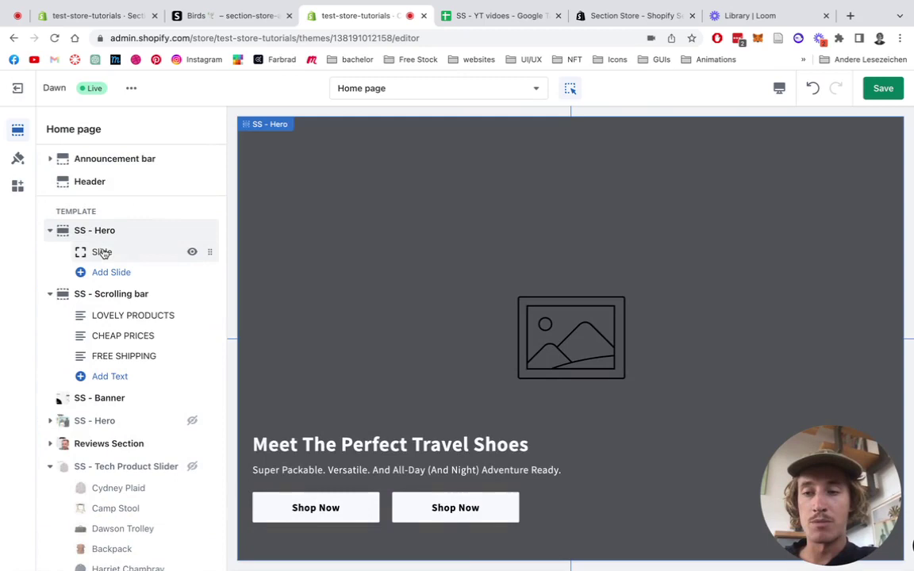
- Set the first slide's image to the seaside couple photo tony-saiko-dWDDeKgl7Ws-unsplash
{"action": "left_click", "coordinate": [103, 253]}
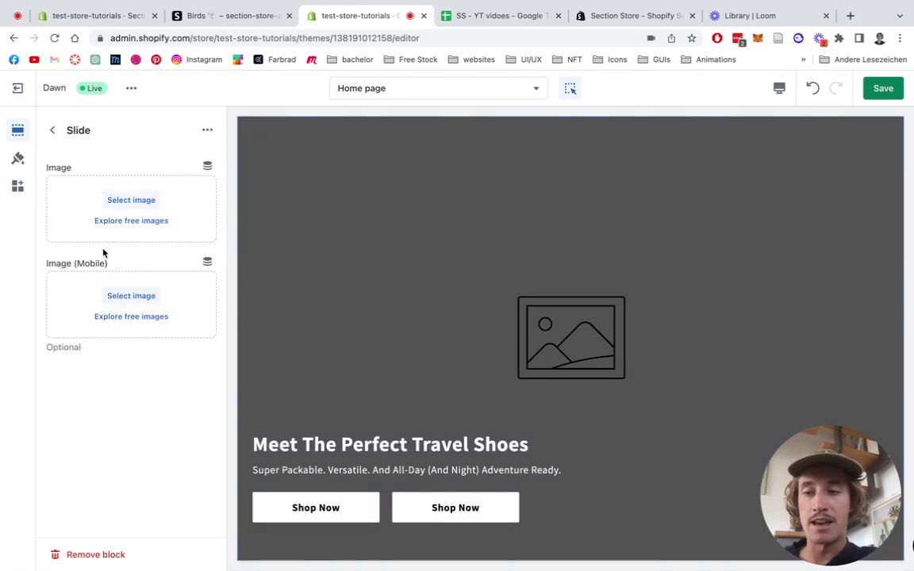
{"action": "left_click", "coordinate": [135, 203]}
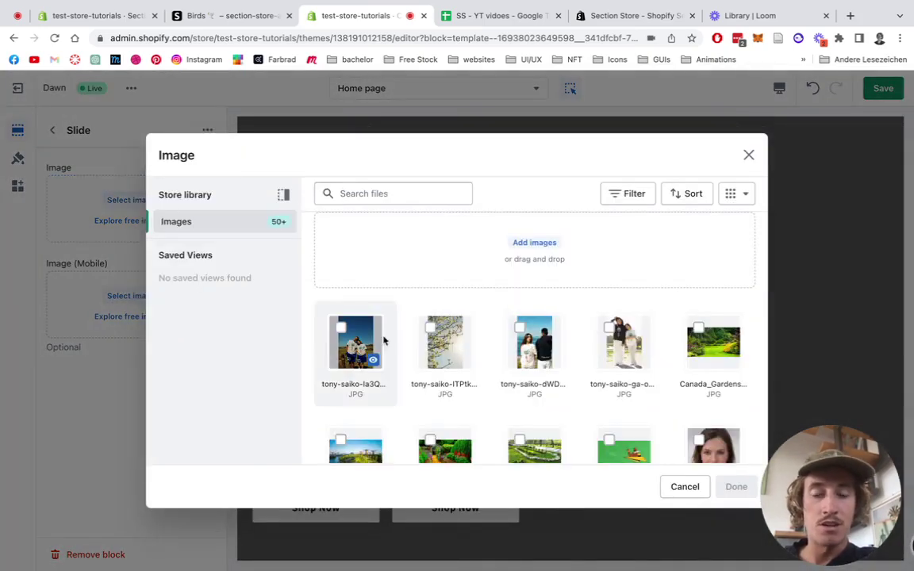
{"action": "left_click", "coordinate": [536, 345]}
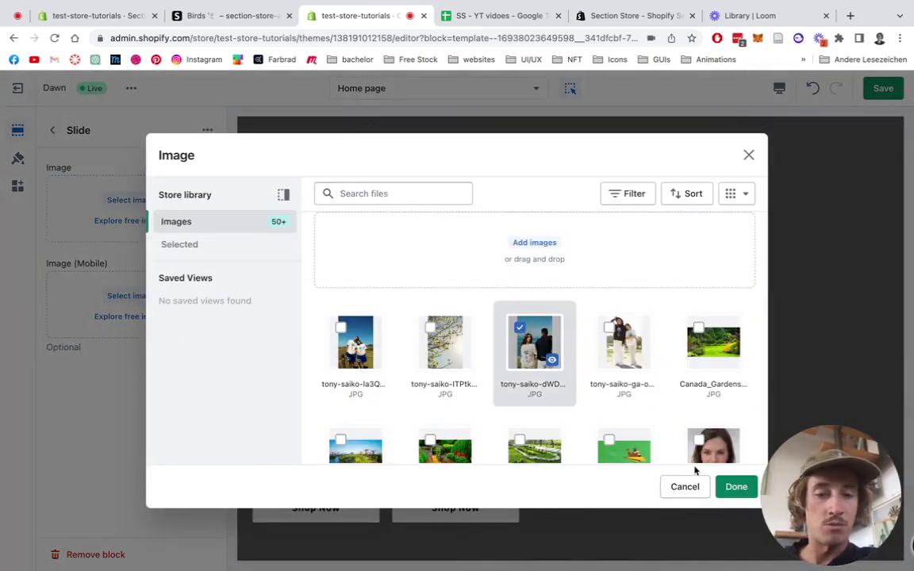
{"action": "left_click", "coordinate": [736, 487]}
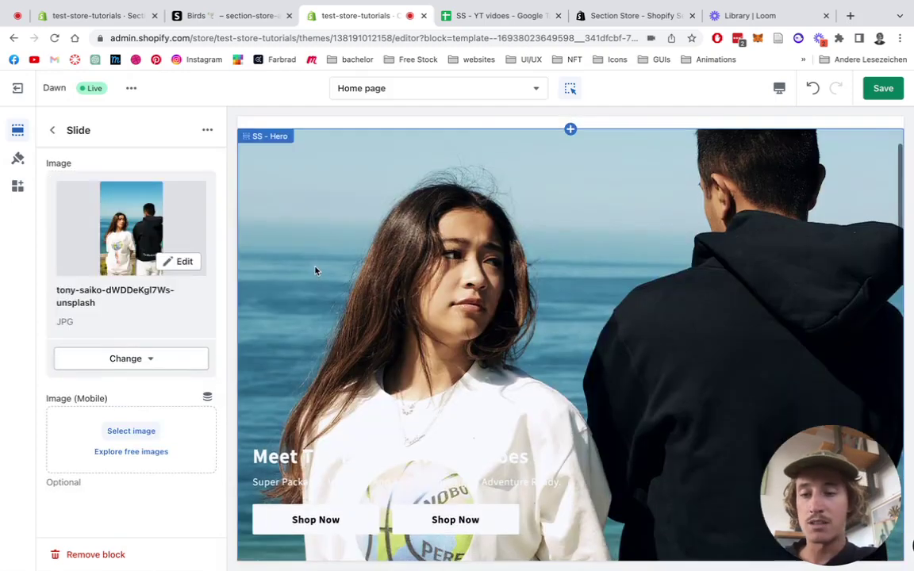
- Set the slide's mobile image to the standing couple photo tony-saiko-ga-o_wAoQEo-unsplash
{"action": "left_click", "coordinate": [131, 431]}
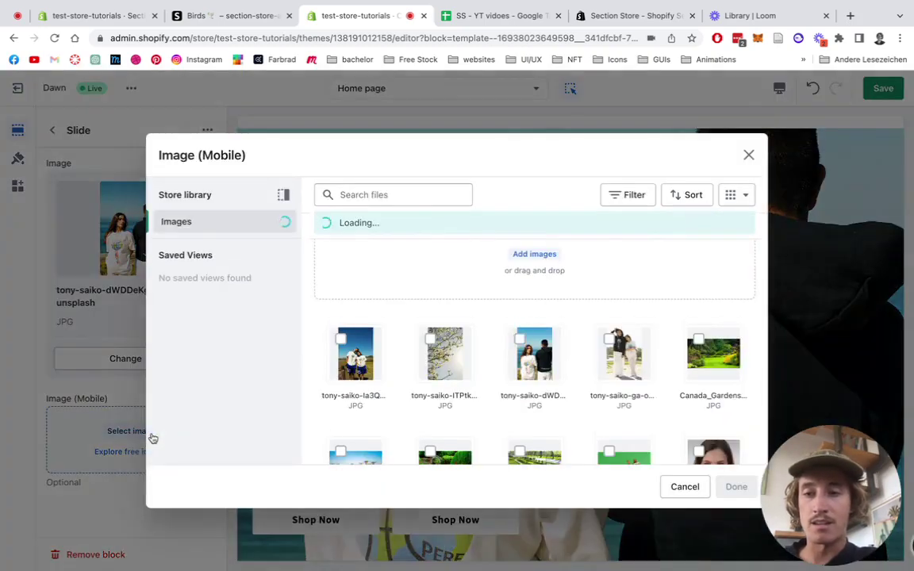
{"action": "left_click", "coordinate": [608, 343]}
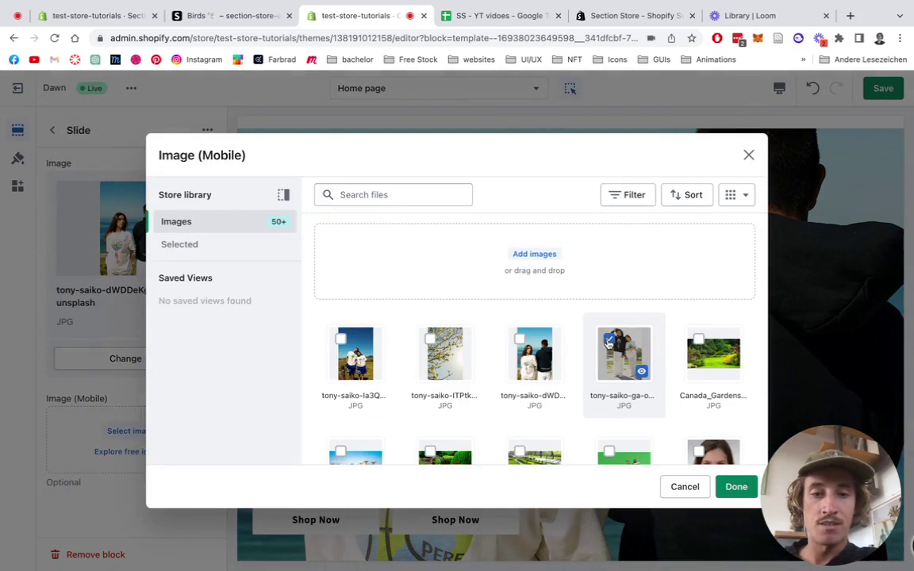
{"action": "left_click", "coordinate": [730, 486]}
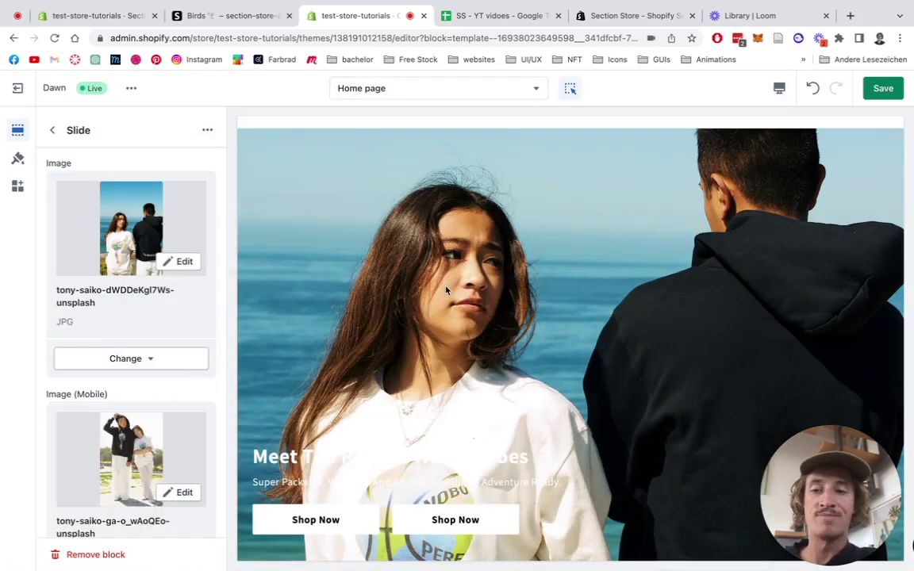
- Preview the homepage at Mobile width, switch back to Desktop, and add a second SS - Hero slide
{"action": "left_click", "coordinate": [781, 89]}
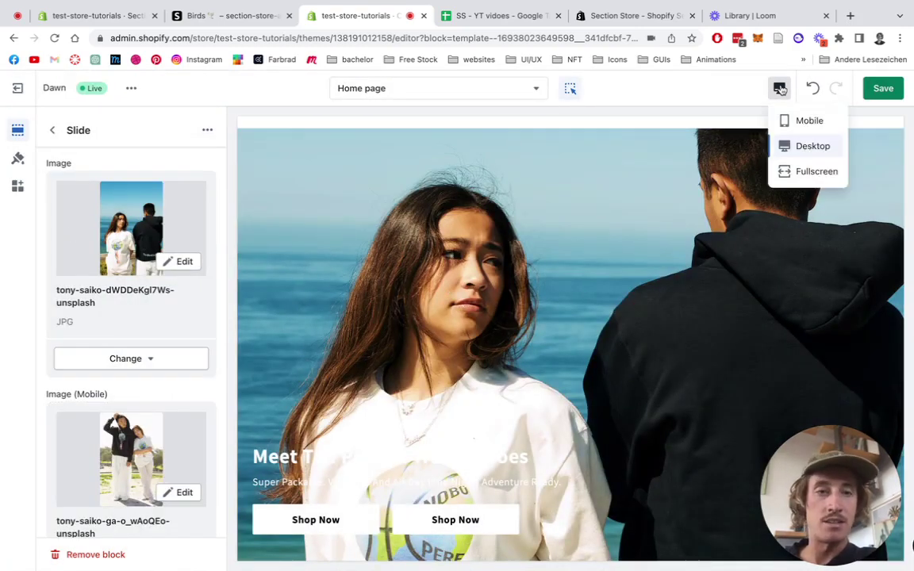
{"action": "left_click", "coordinate": [808, 123]}
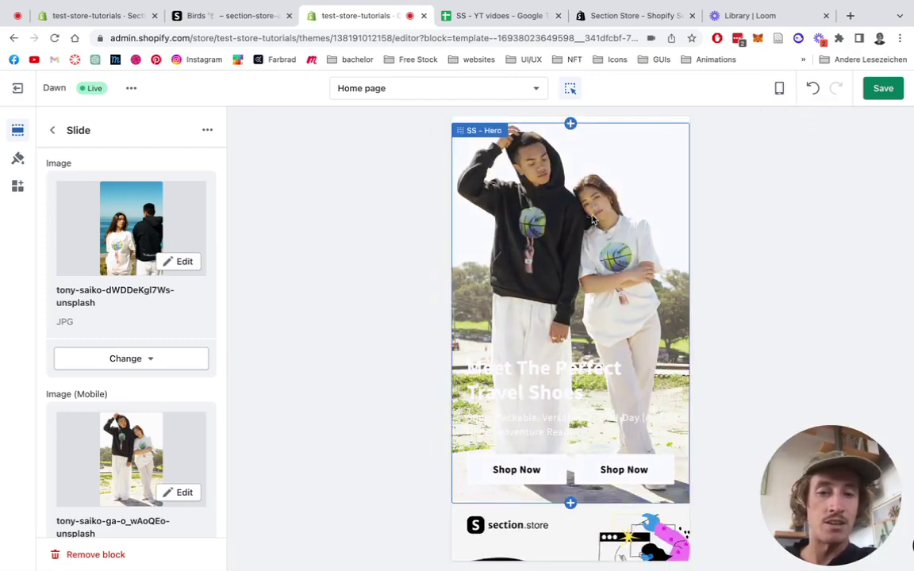
{"action": "left_click", "coordinate": [779, 90]}
{"action": "left_click", "coordinate": [791, 145]}
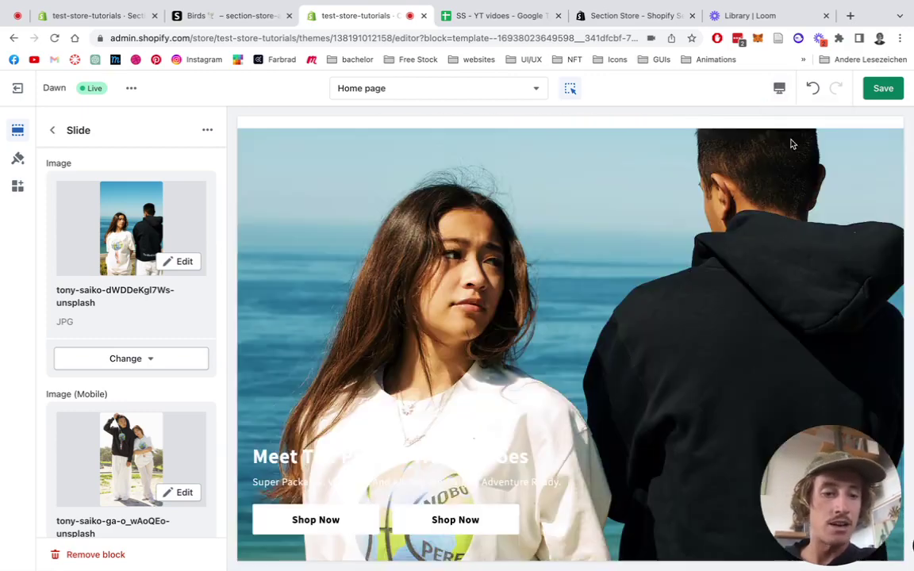
{"action": "left_click", "coordinate": [53, 130]}
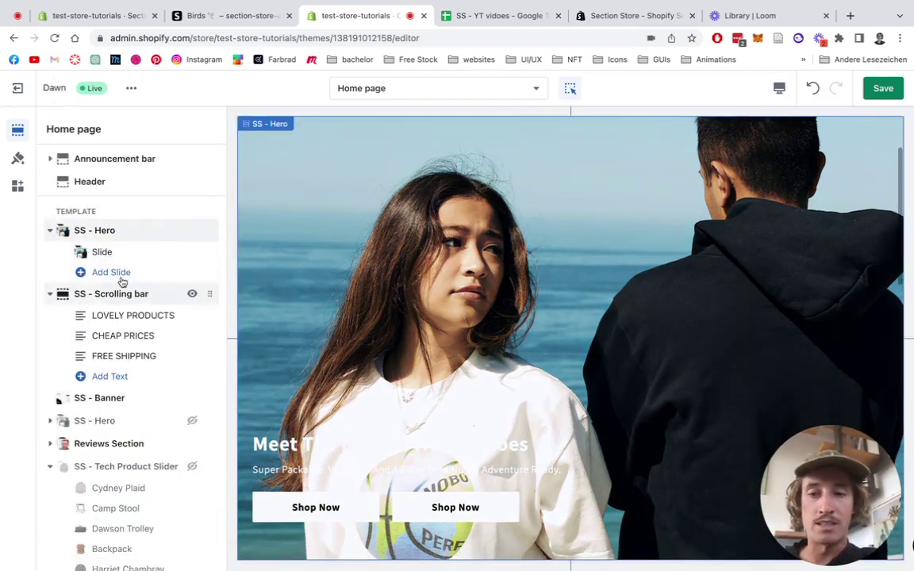
{"action": "left_click", "coordinate": [123, 274]}
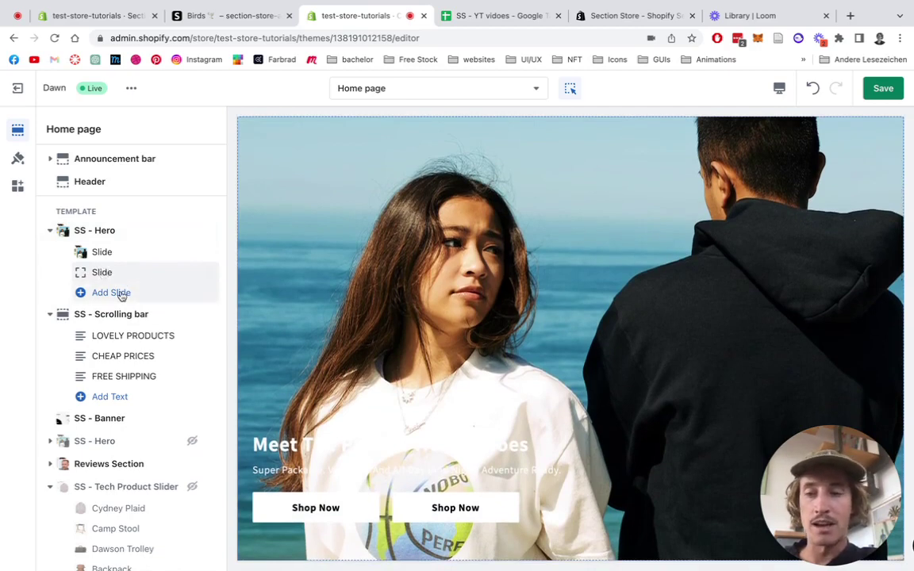
- Set the second slide's image to tony-saiko-la3Q_QtRSRw-unsplash
{"action": "double_click", "coordinate": [120, 295]}
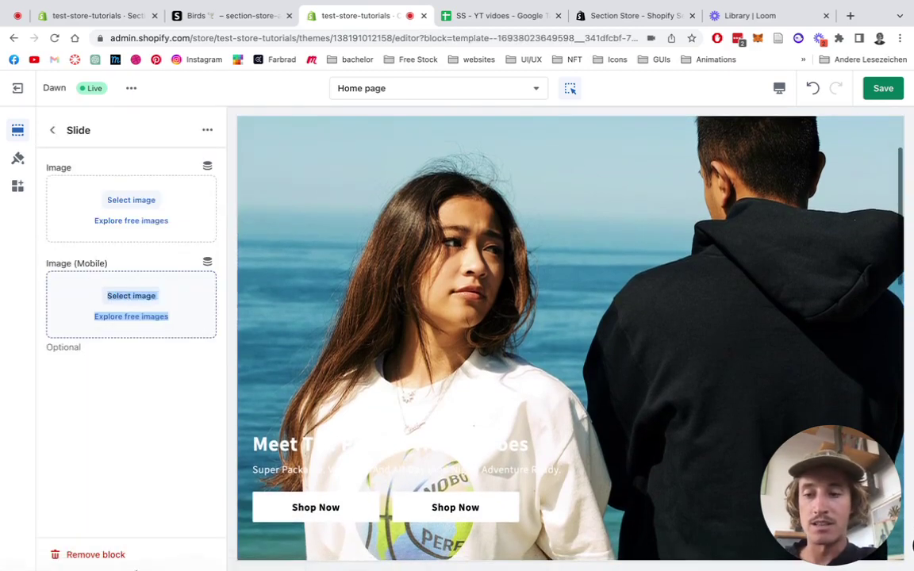
{"action": "left_click", "coordinate": [89, 555]}
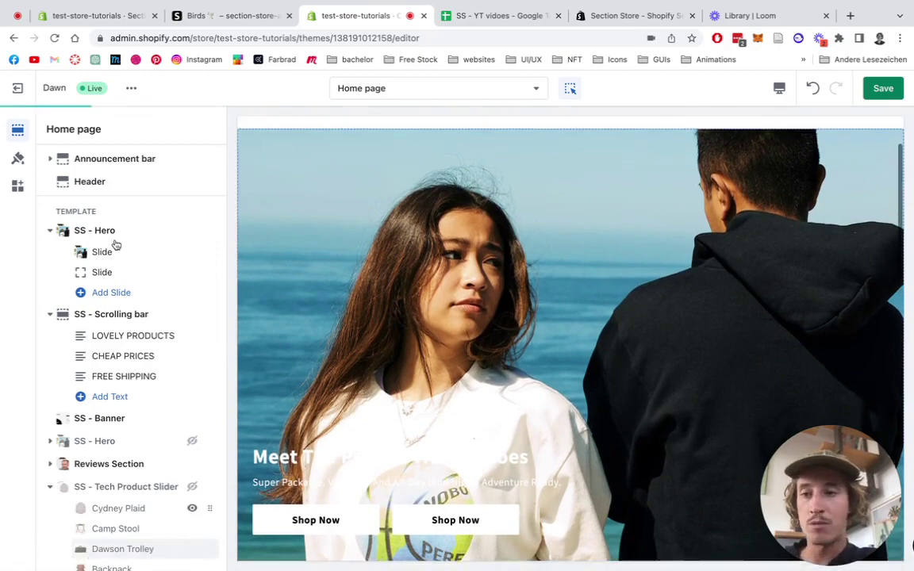
{"action": "left_click", "coordinate": [101, 271]}
{"action": "left_click", "coordinate": [136, 200]}
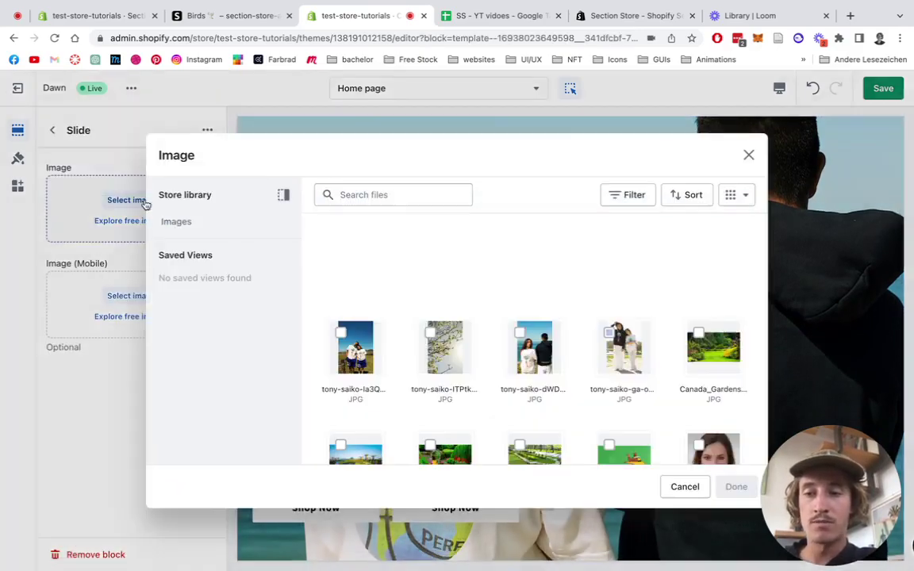
{"action": "left_click", "coordinate": [346, 346]}
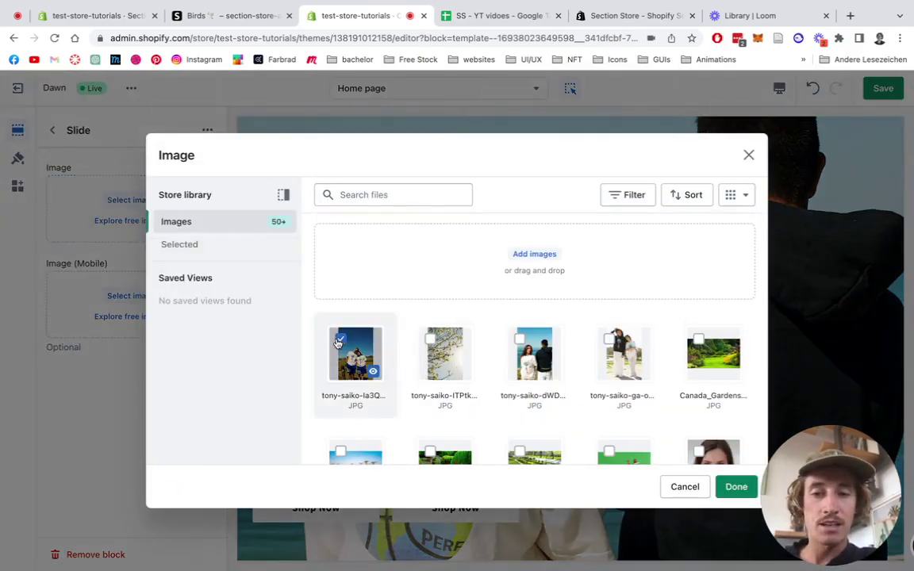
{"action": "left_click", "coordinate": [729, 487]}
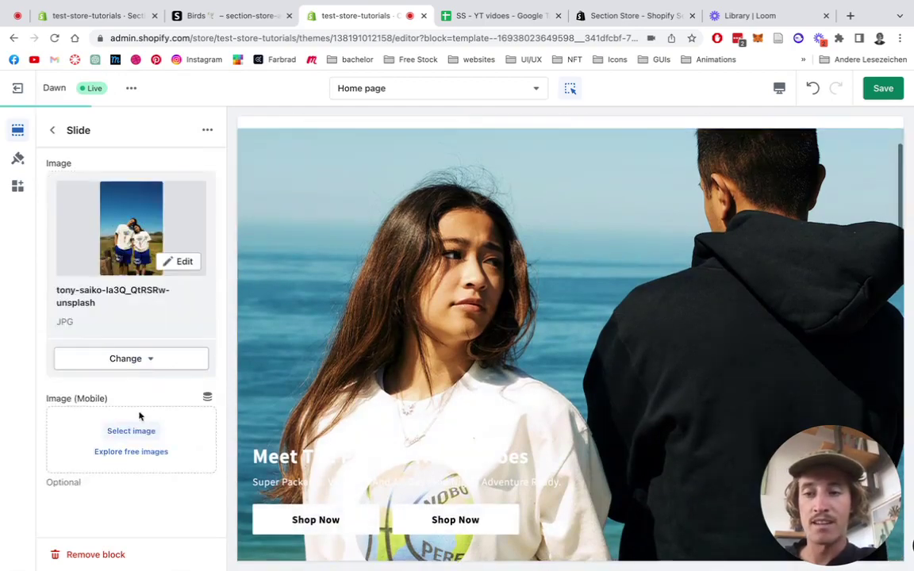
- Set its mobile image to the blossoming branches photo tony-saiko-ITPtk58pPGs-unsplash
{"action": "left_click", "coordinate": [133, 431]}
{"action": "left_click", "coordinate": [444, 353]}
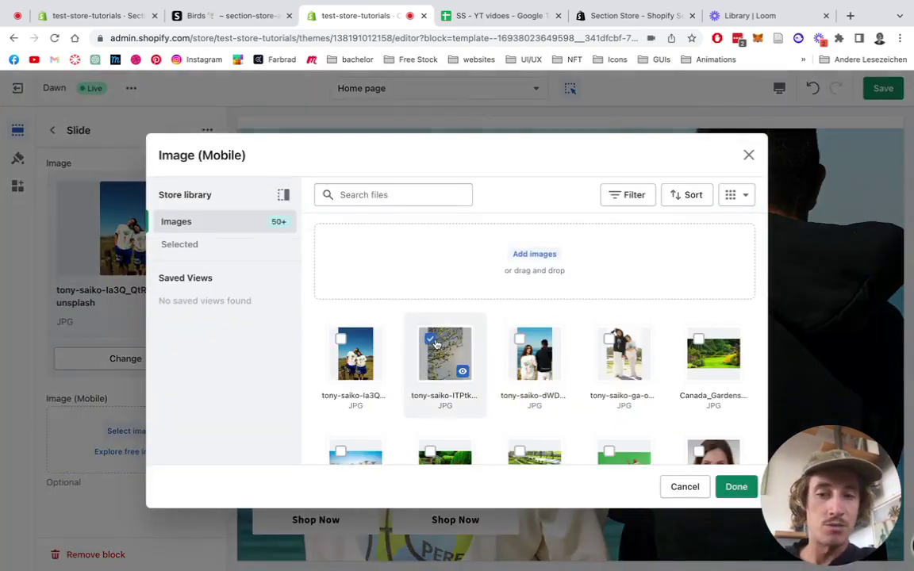
{"action": "left_click", "coordinate": [736, 487]}
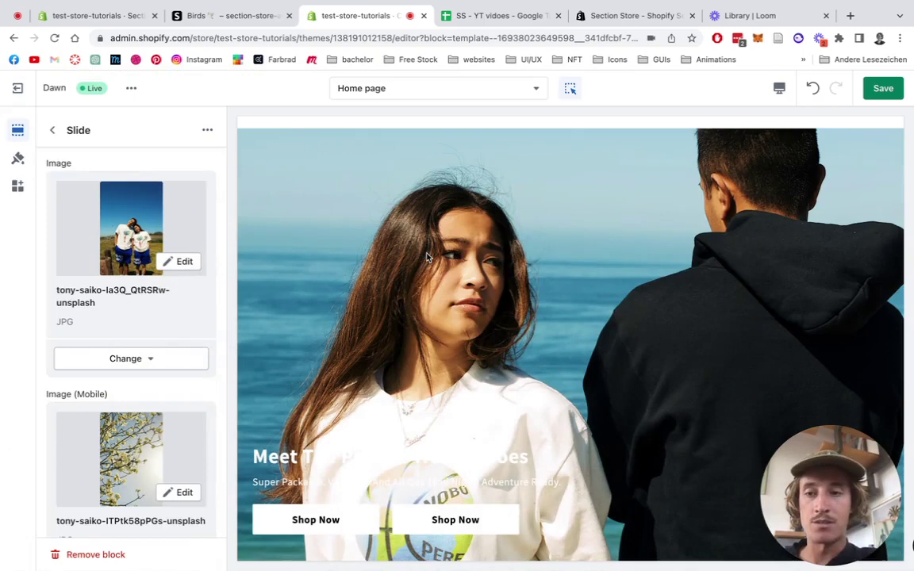
{"action": "left_click", "coordinate": [52, 130]}
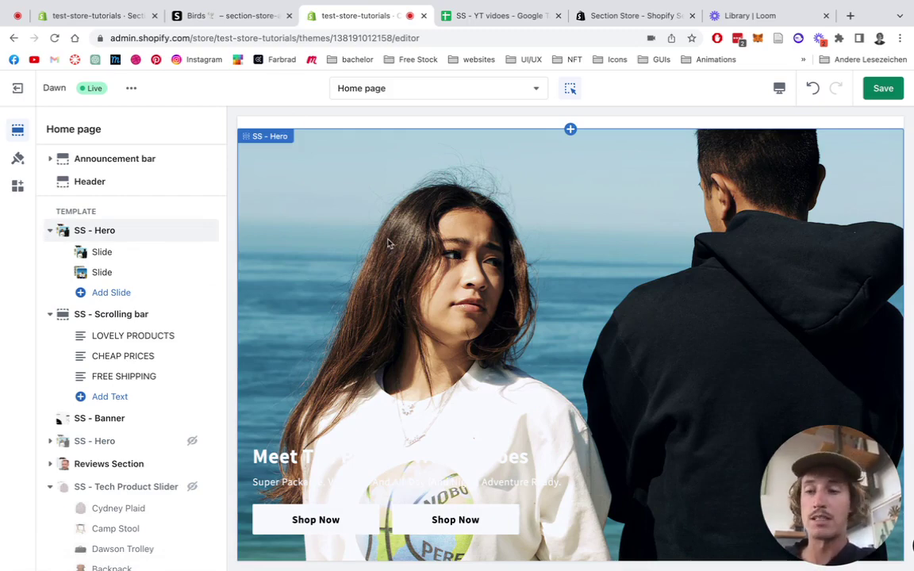
- Center the SS - Hero content both vertically and horizontally
{"action": "left_click", "coordinate": [108, 231]}
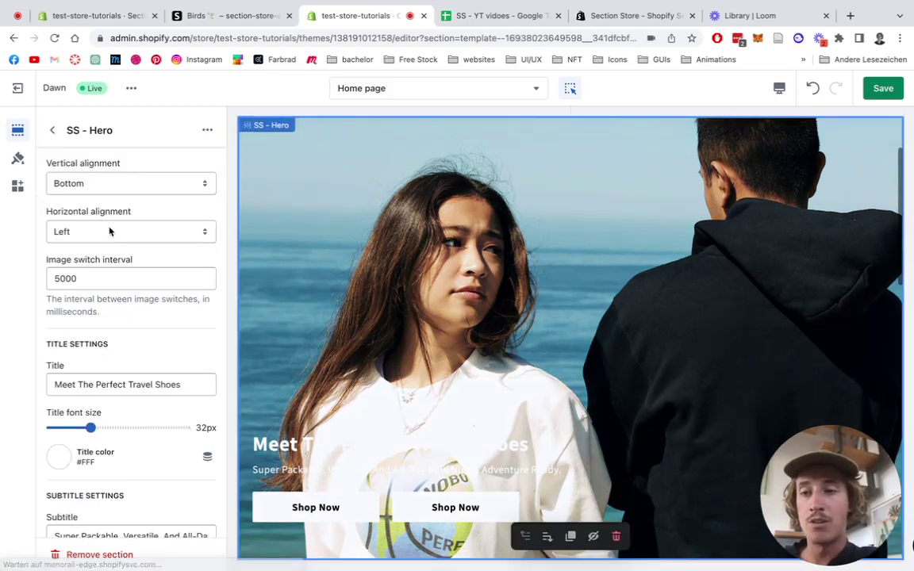
{"action": "left_click", "coordinate": [139, 184]}
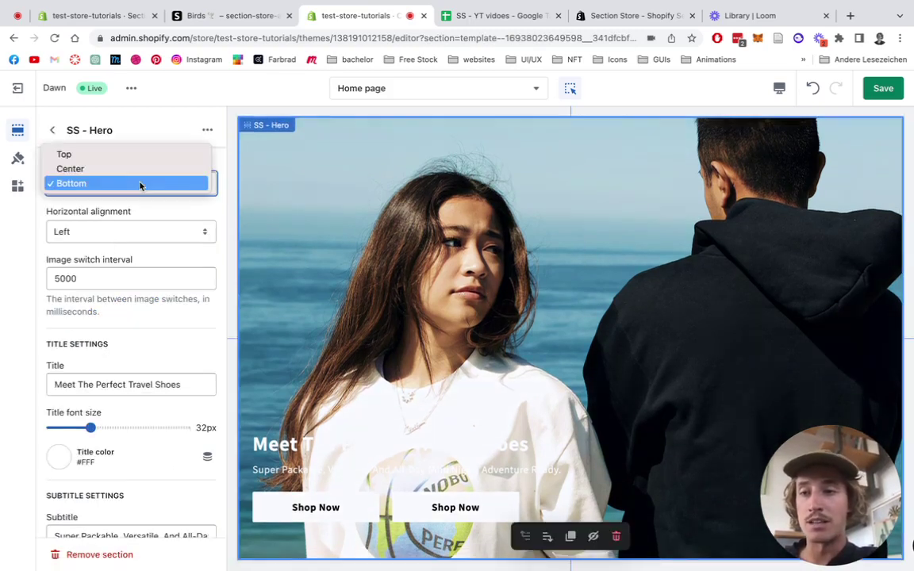
{"action": "left_click", "coordinate": [100, 169]}
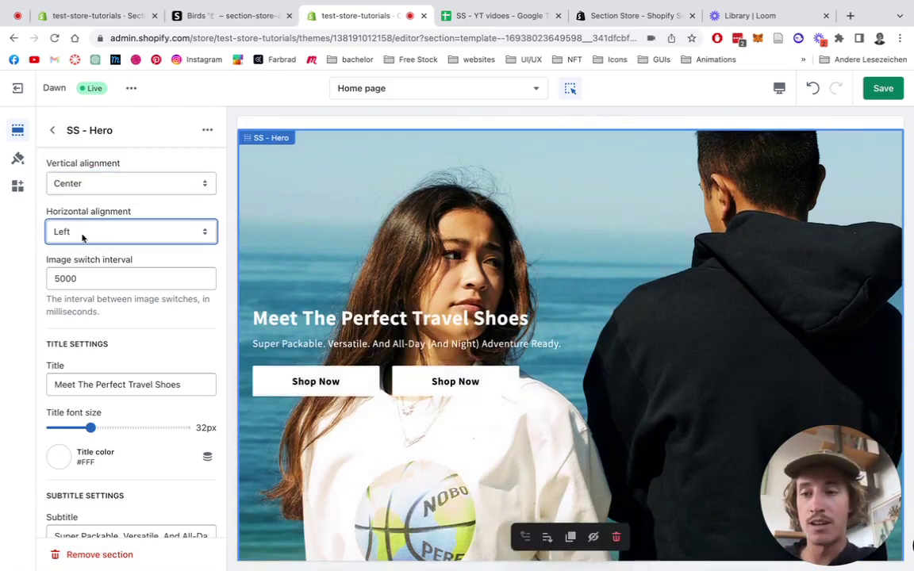
{"action": "left_click", "coordinate": [82, 236]}
{"action": "key", "text": "Escape"}
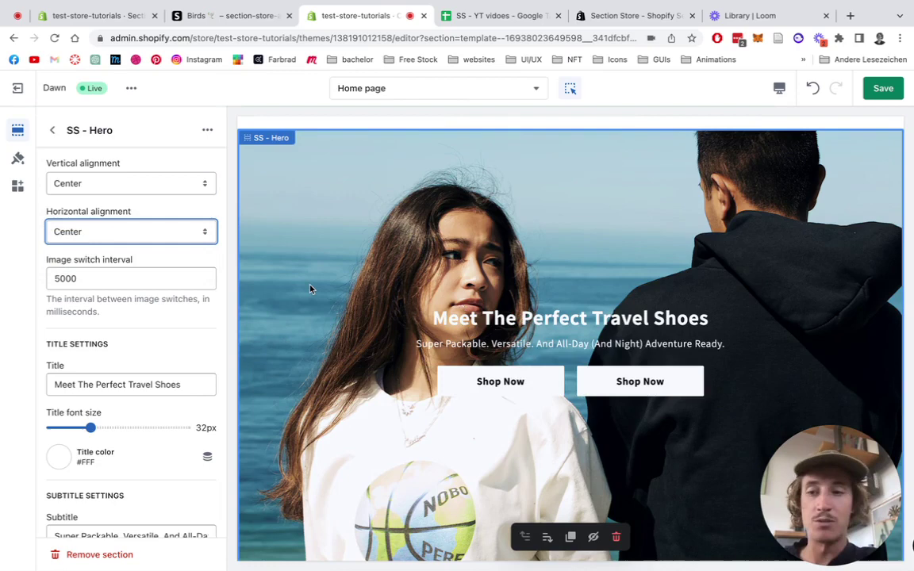
- Change the hero's image switch interval from 5000 to 3000 milliseconds
{"action": "left_click_drag", "start_coordinate": [99, 278], "coordinate": [34, 281]}
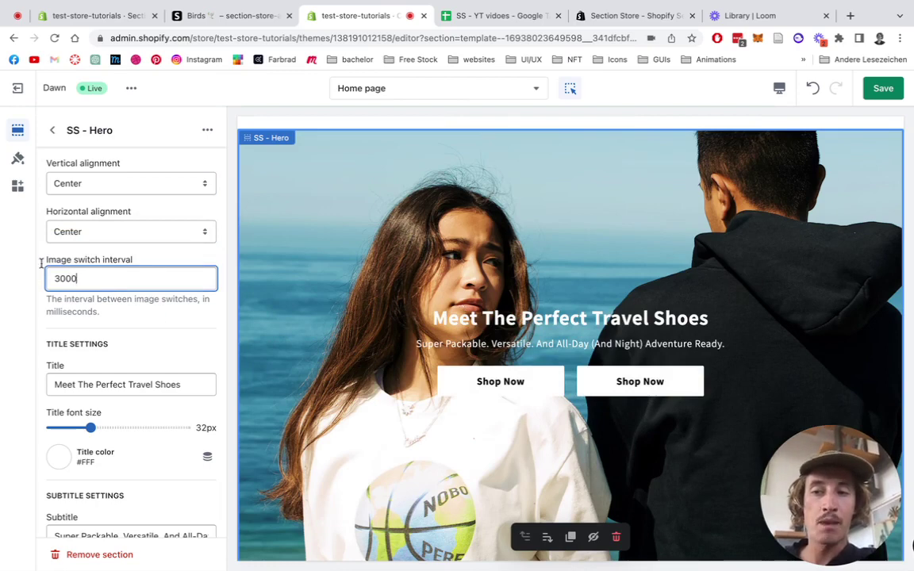
{"action": "left_click", "coordinate": [167, 322]}
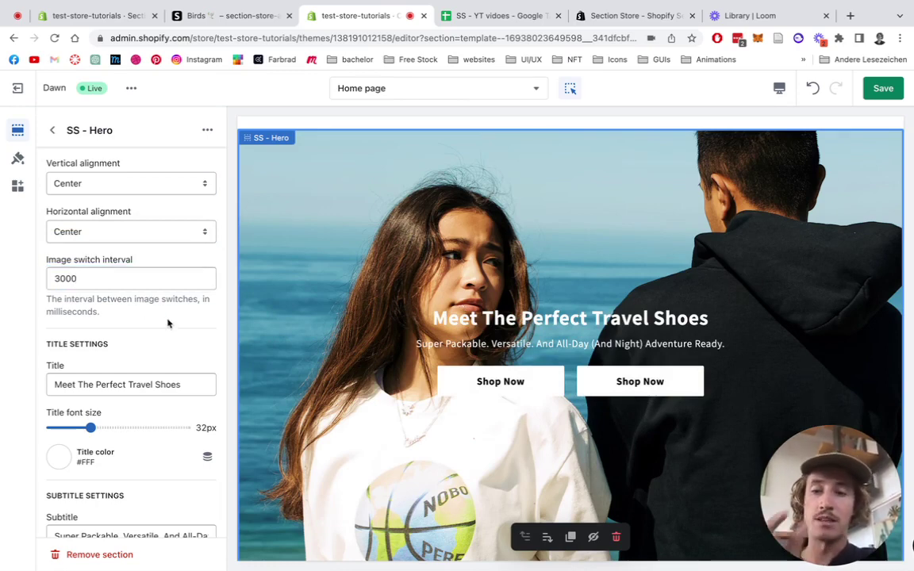
{"action": "scroll", "coordinate": [168, 323], "scroll_direction": "down", "scroll_amount": 2}
- Retitle the hero 'Find your perfect fit in clothes' and shrink the title to 26px
{"action": "left_click_drag", "start_coordinate": [192, 331], "coordinate": [12, 334]}
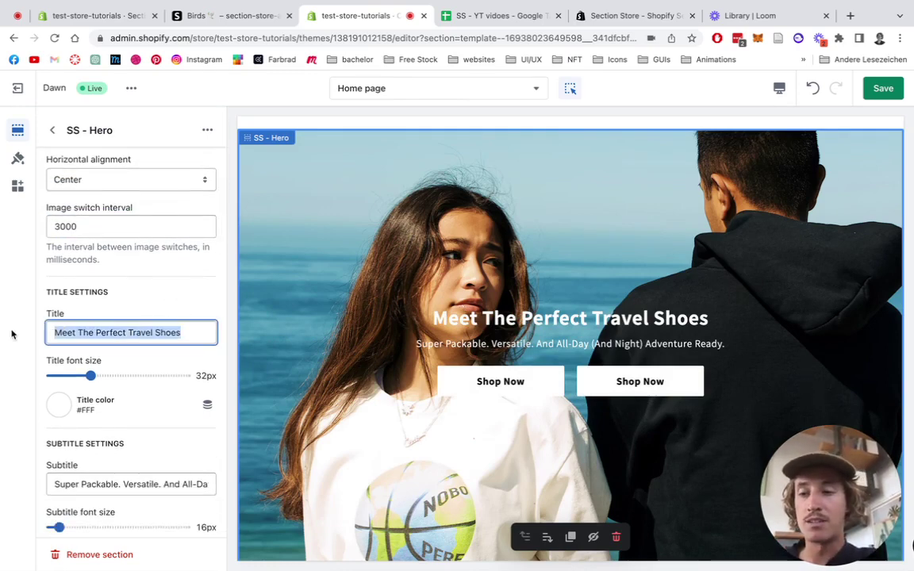
{"action": "type", "text": "Find your perfect fit in "}
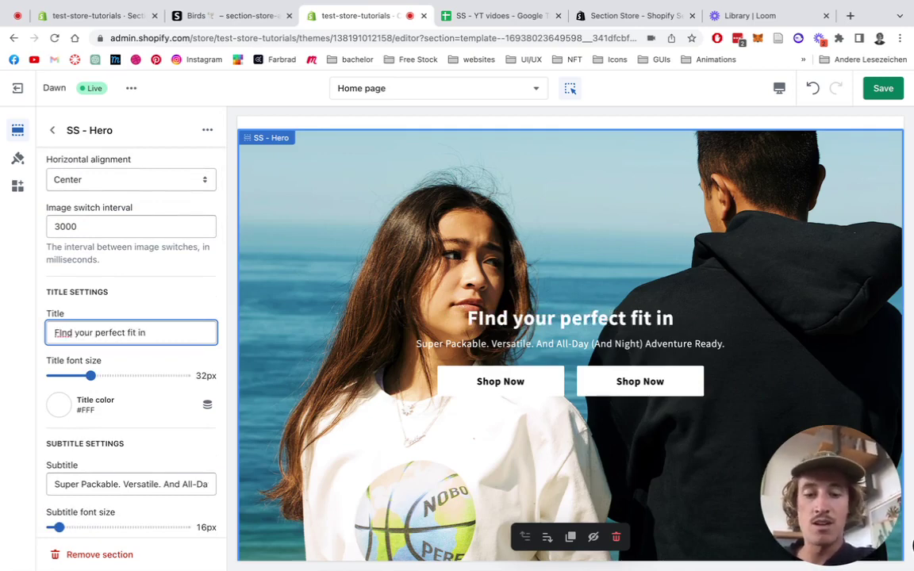
{"action": "type", "text": "clothes"}
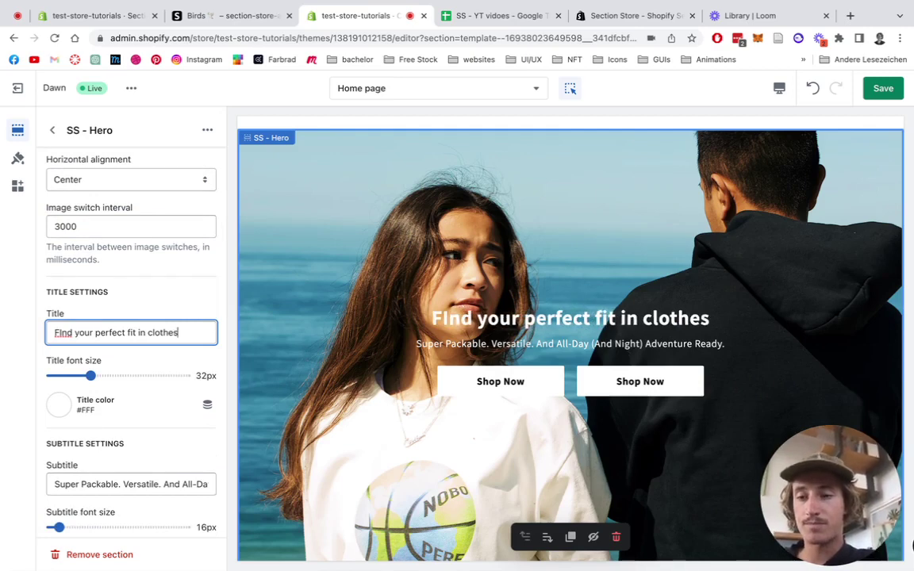
{"action": "left_click_drag", "start_coordinate": [92, 381], "coordinate": [78, 382]}
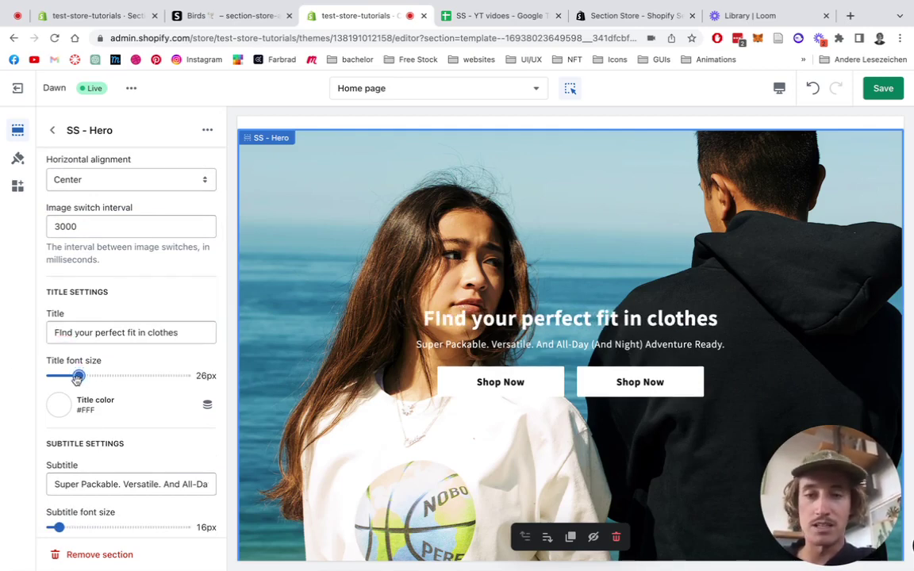
- Change the subtitle to 'Best materials. Free Shipping' and enlarge it to 18px
{"action": "scroll", "coordinate": [140, 356], "scroll_direction": "down", "scroll_amount": 3}
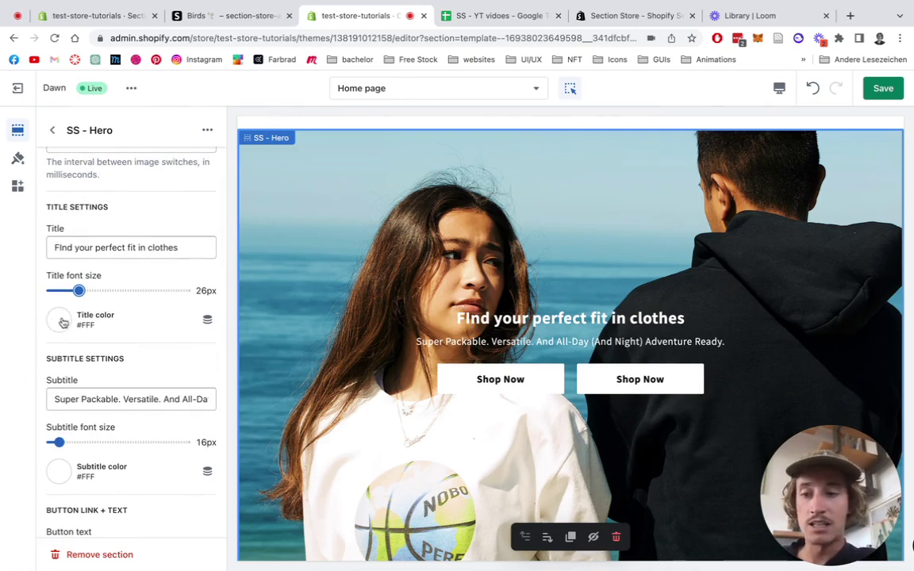
{"action": "scroll", "coordinate": [112, 395], "scroll_direction": "down", "scroll_amount": 1}
{"action": "triple_click", "coordinate": [95, 363]}
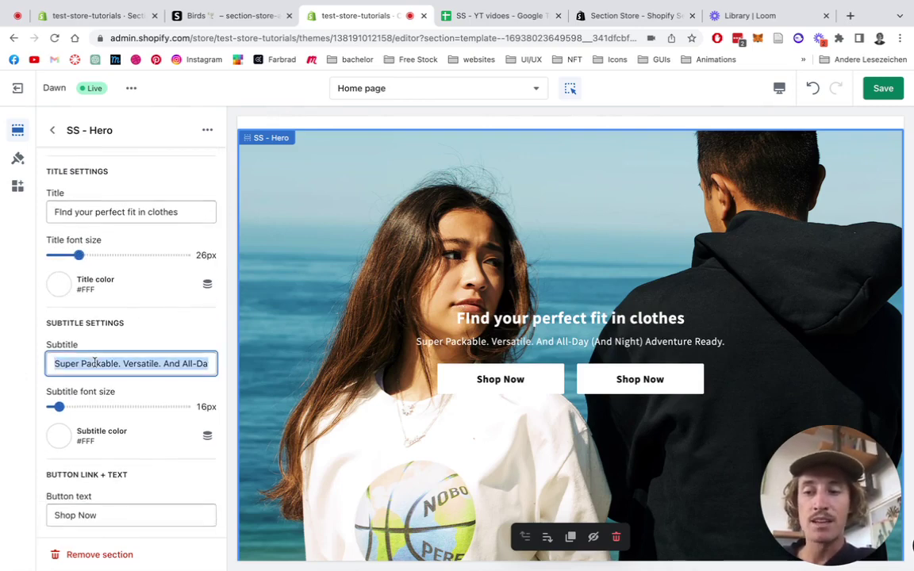
{"action": "type", "text": "Best m"}
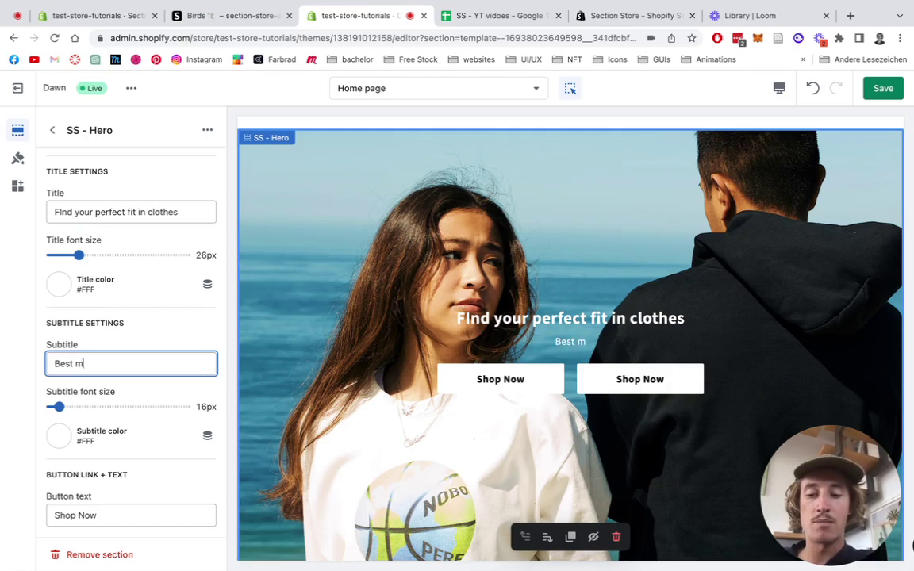
{"action": "type", "text": "aterials,"}
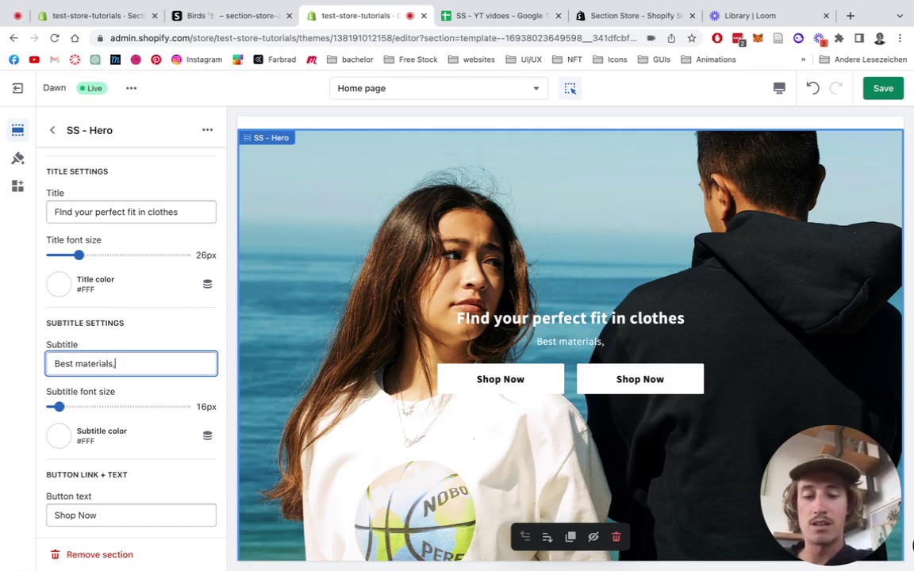
{"action": "key", "text": "BackSpace"}
{"action": "type", "text": ". Free Sh"}
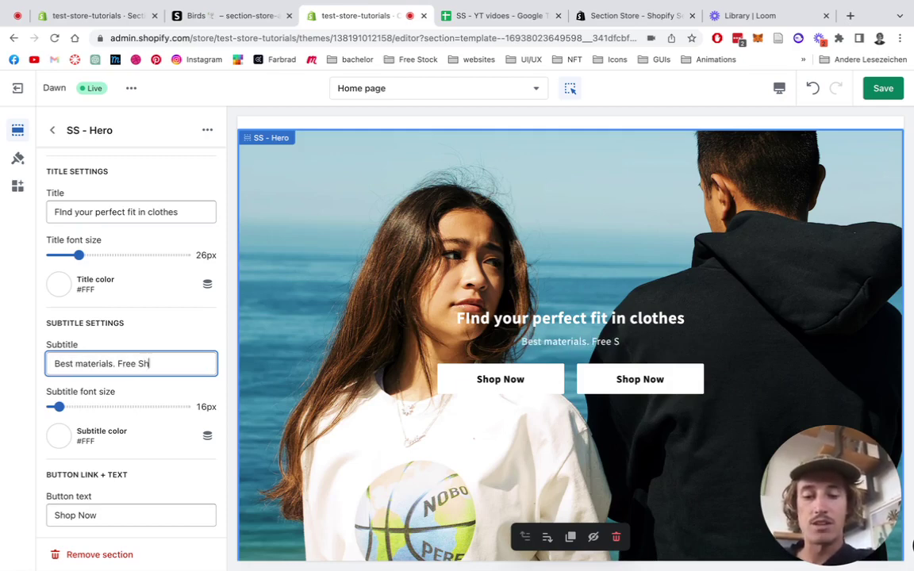
{"action": "type", "text": "ipping"}
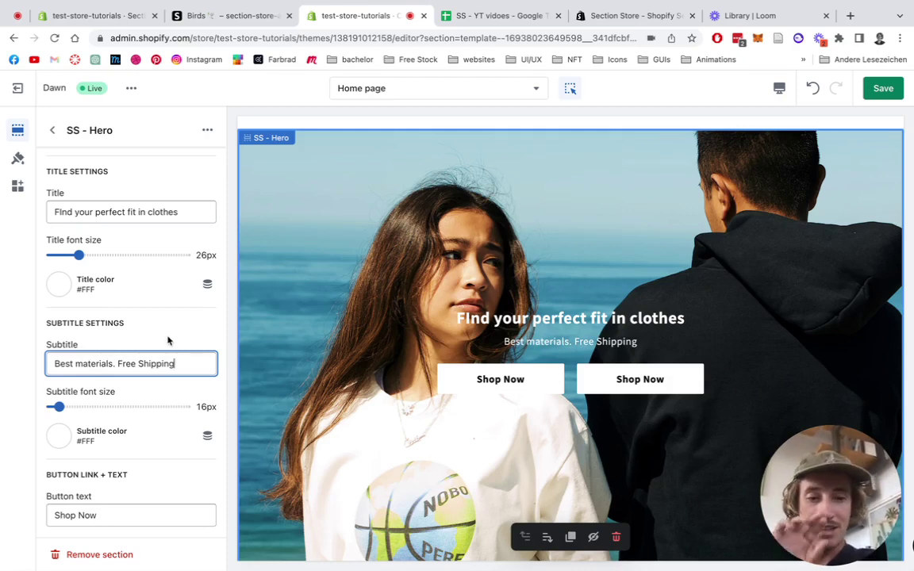
{"action": "scroll", "coordinate": [167, 340], "scroll_direction": "down", "scroll_amount": 2}
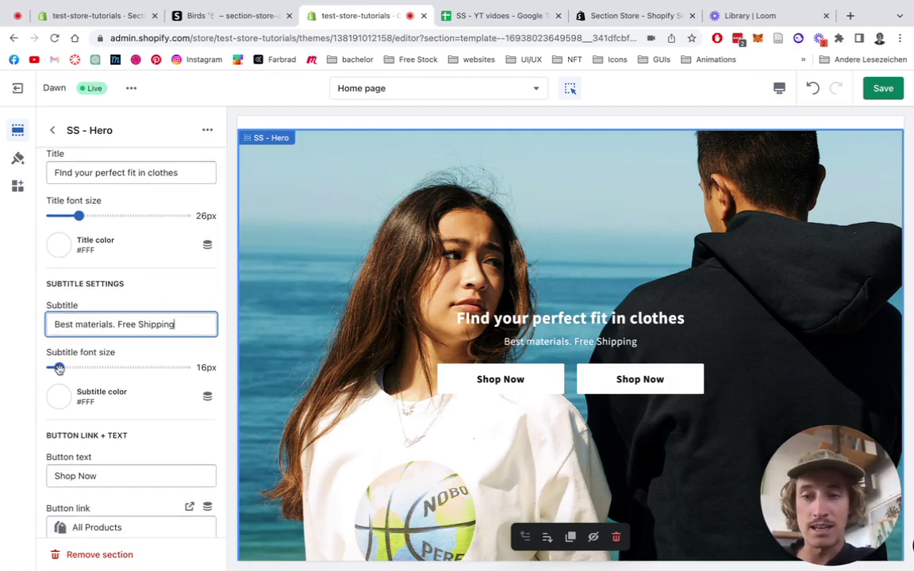
{"action": "mouse_move", "coordinate": [59, 367]}
{"action": "left_mouse_down"}
{"action": "mouse_move", "coordinate": [71, 368]}
{"action": "mouse_move", "coordinate": [62, 367]}
{"action": "left_mouse_up"}
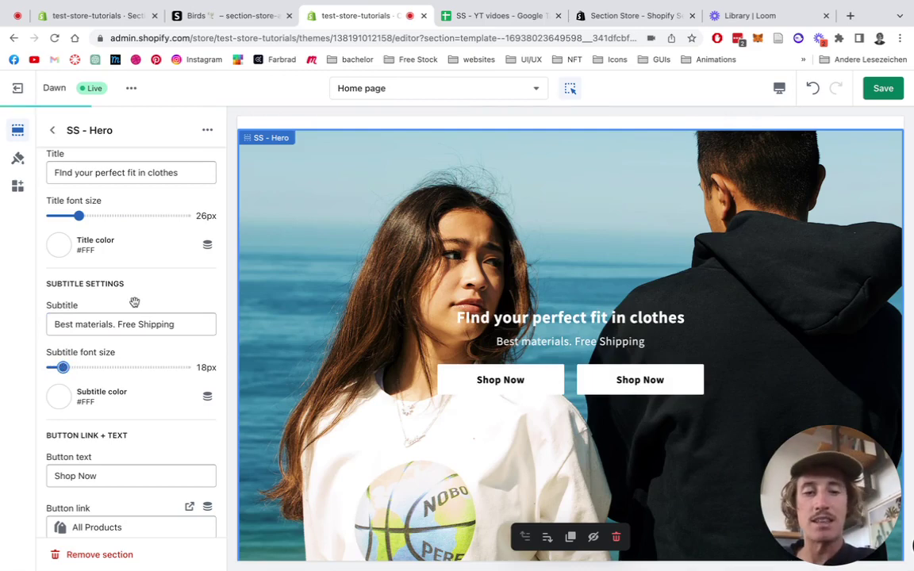
- Label the two hero buttons 'Shop All' and 'Shop Tshirts'
{"action": "scroll", "coordinate": [133, 301], "scroll_direction": "down", "scroll_amount": 1}
{"action": "scroll", "coordinate": [135, 302], "scroll_direction": "down", "scroll_amount": 1}
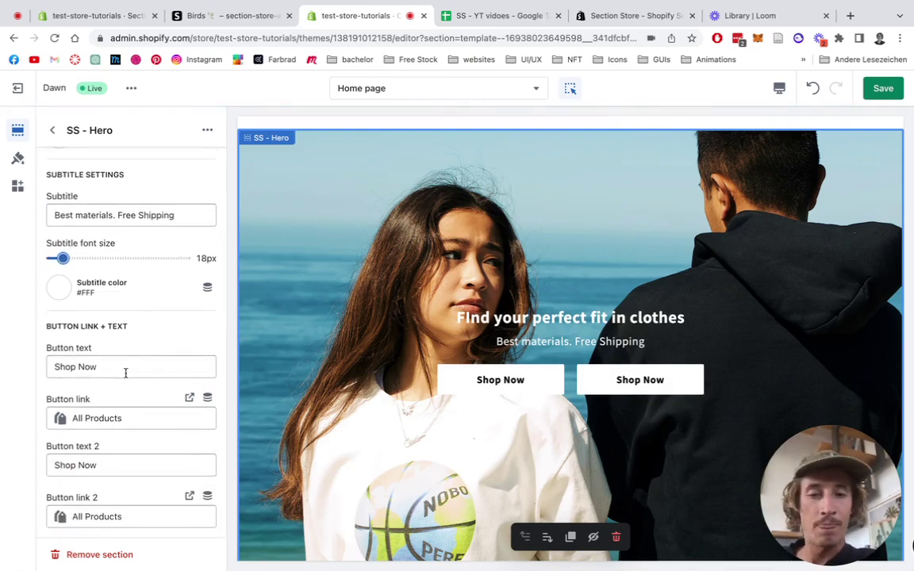
{"action": "scroll", "coordinate": [133, 349], "scroll_direction": "down", "scroll_amount": 1}
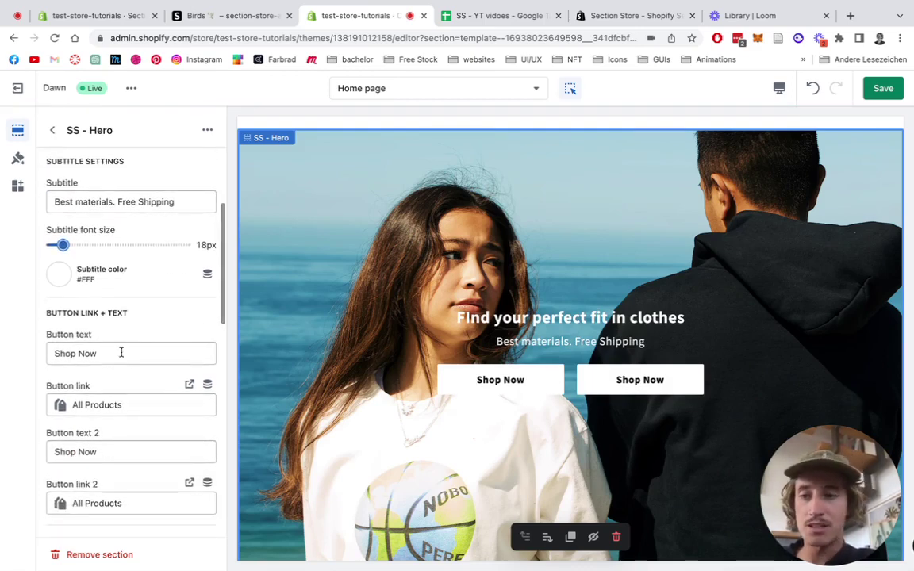
{"action": "left_click_drag", "start_coordinate": [114, 355], "coordinate": [12, 361]}
{"action": "type", "text": "Shop "}
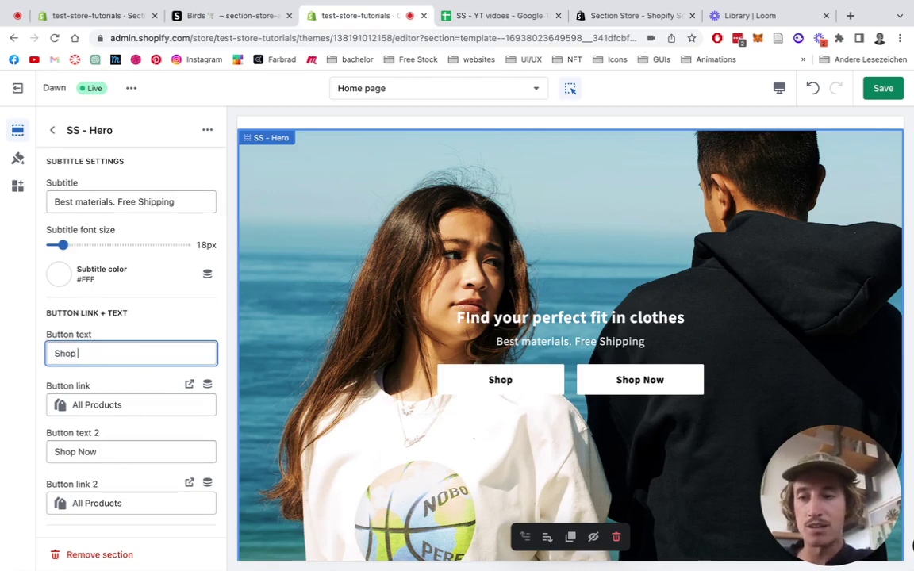
{"action": "type", "text": "All"}
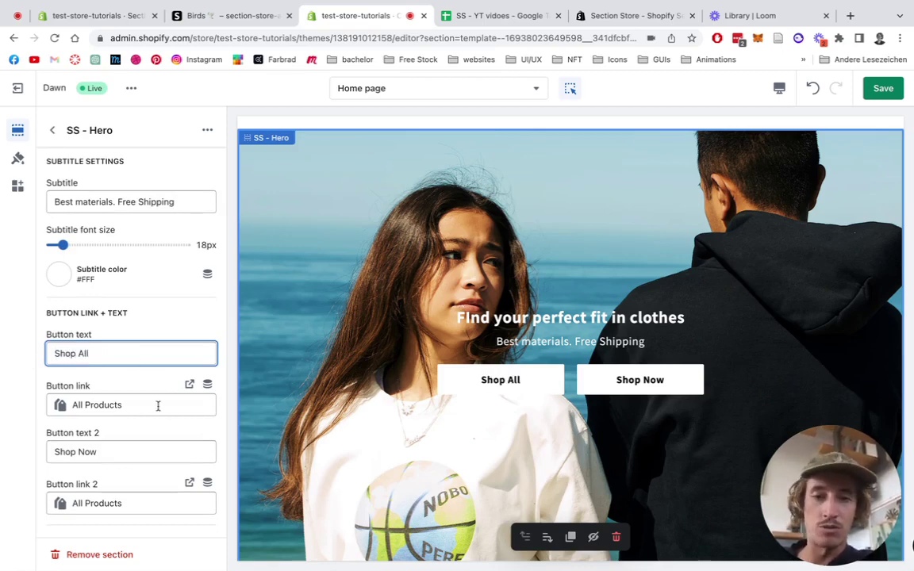
{"action": "scroll", "coordinate": [157, 405], "scroll_direction": "down", "scroll_amount": 2}
{"action": "left_click_drag", "start_coordinate": [129, 406], "coordinate": [22, 410]}
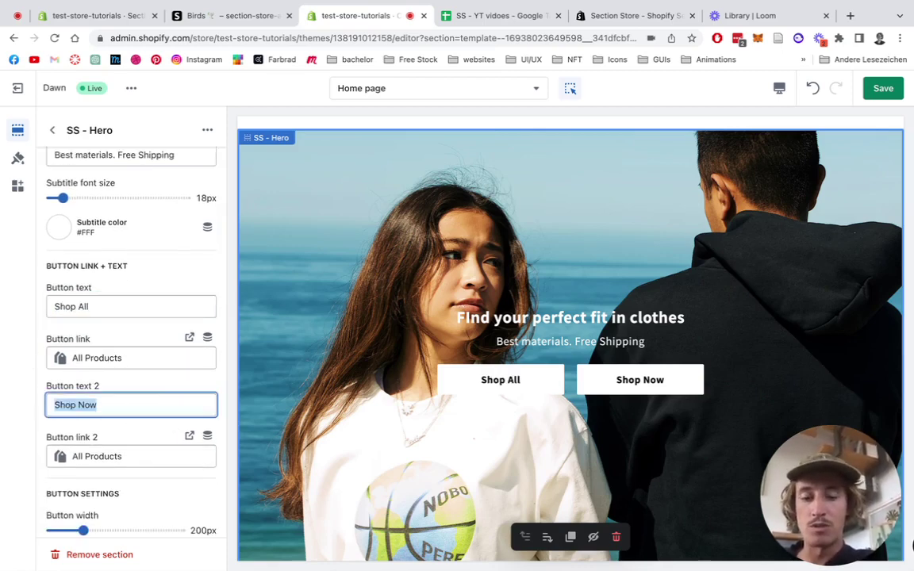
{"action": "type", "text": "Shop Tshirts"}
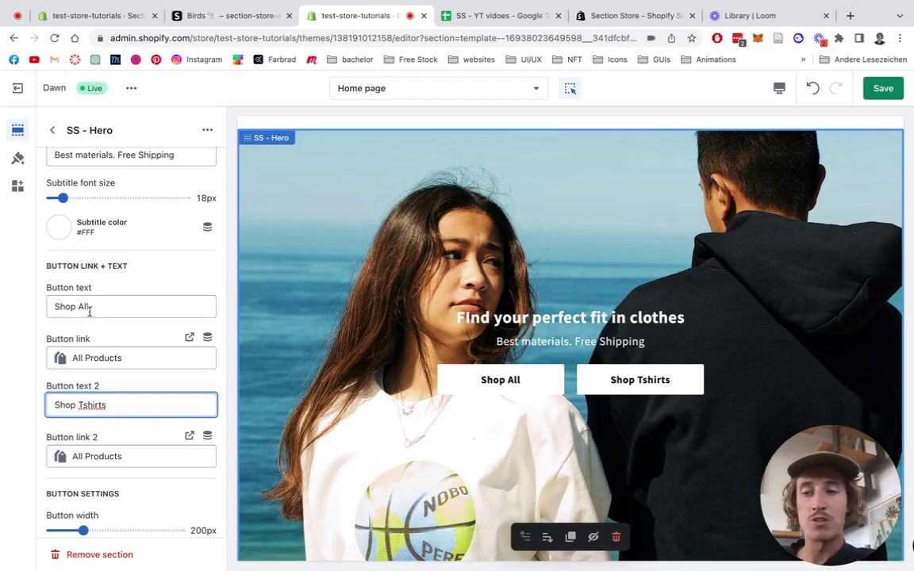
- Change the button labels to 'Shop Men' and 'Shop Women', keeping the All Products link
{"action": "double_click", "coordinate": [89, 310]}
{"action": "type", "text": "Men"}
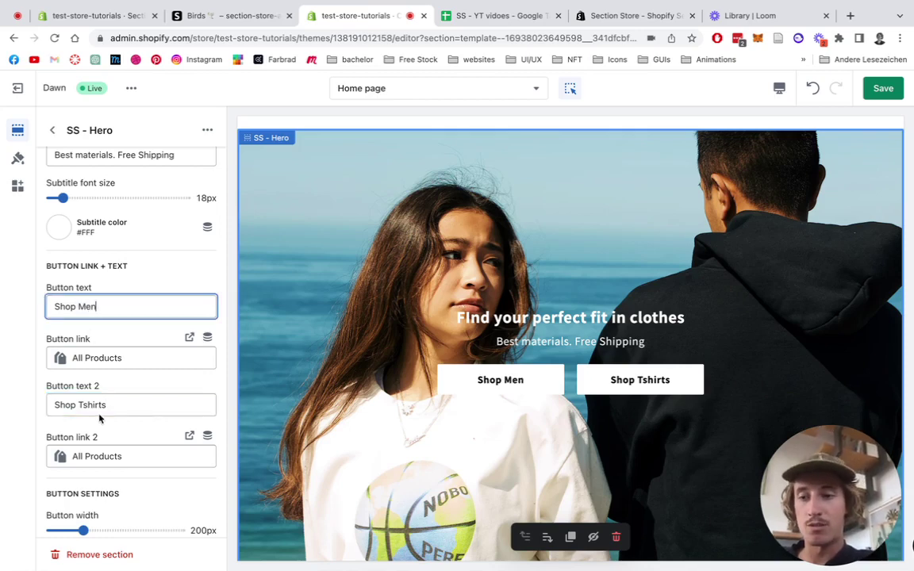
{"action": "double_click", "coordinate": [101, 406]}
{"action": "type", "text": "Women"}
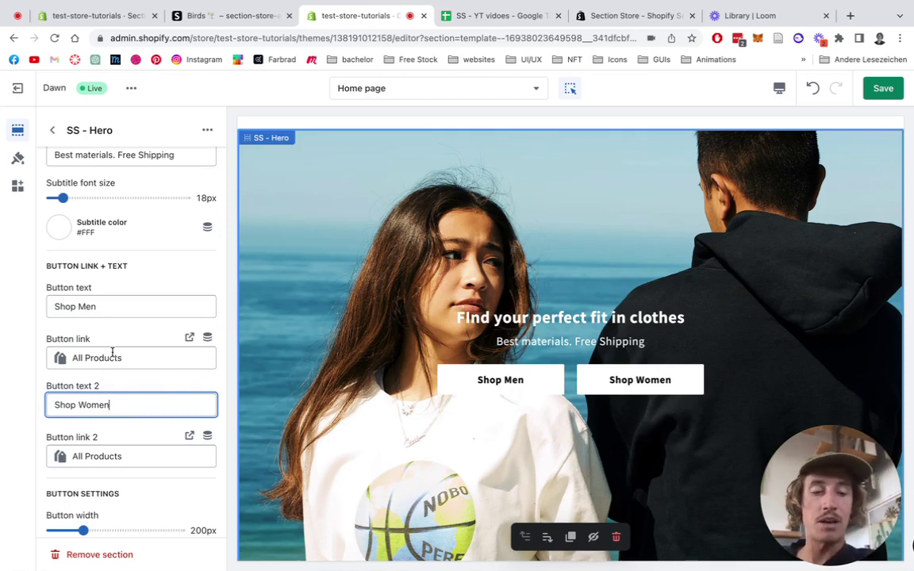
{"action": "left_click", "coordinate": [136, 337]}
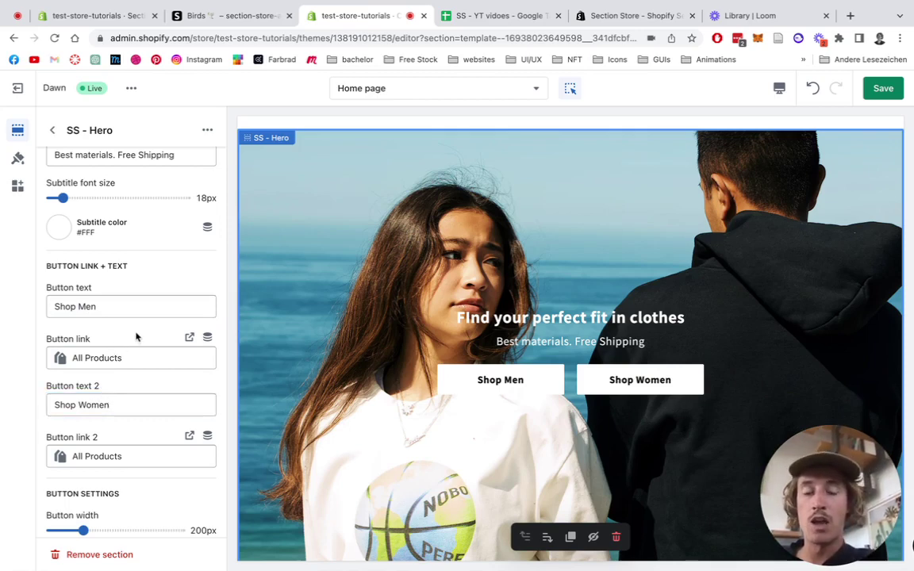
{"action": "scroll", "coordinate": [136, 338], "scroll_direction": "down", "scroll_amount": 1}
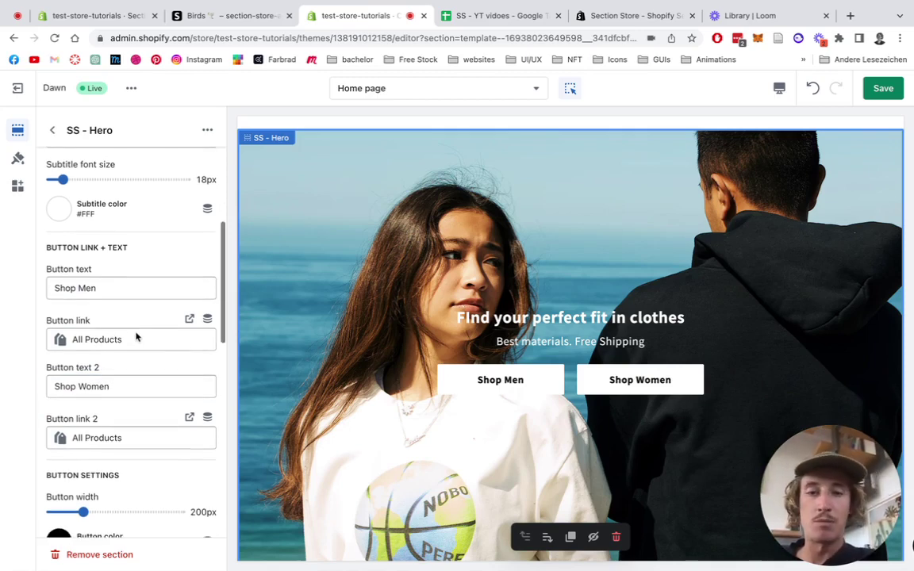
{"action": "left_click", "coordinate": [139, 339]}
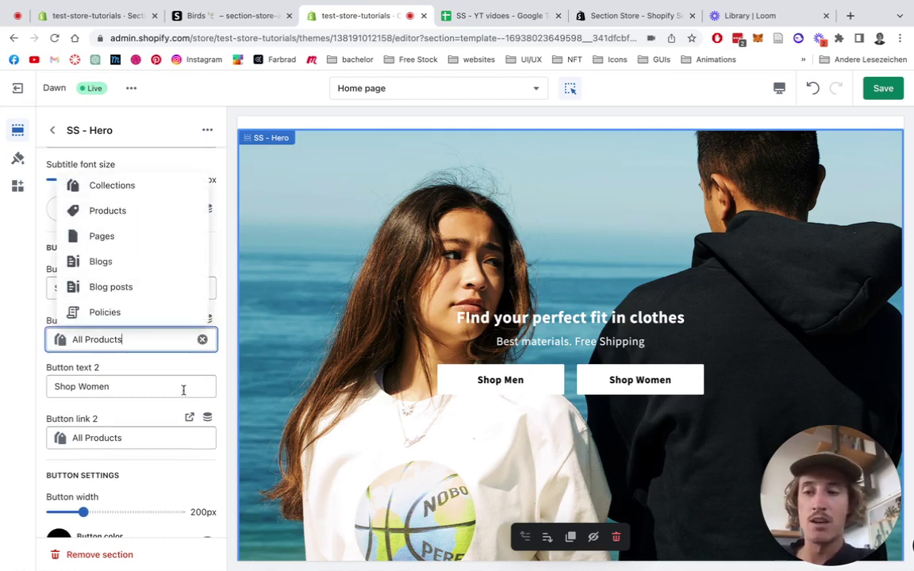
{"action": "scroll", "coordinate": [171, 369], "scroll_direction": "down", "scroll_amount": 3}
- Try a grey #7C7C7C for the hero button text colour
{"action": "scroll", "coordinate": [171, 369], "scroll_direction": "down", "scroll_amount": 1}
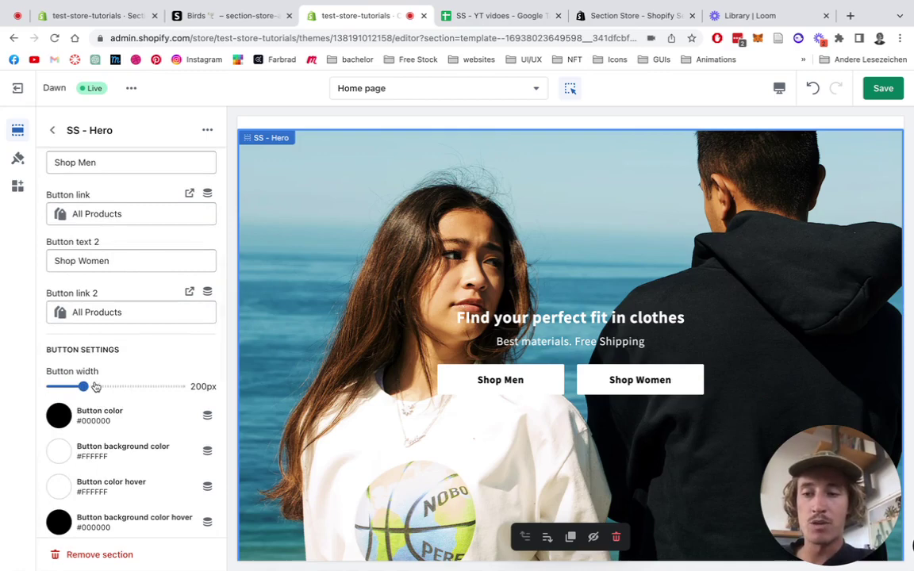
{"action": "left_click_drag", "start_coordinate": [83, 386], "coordinate": [118, 387]}
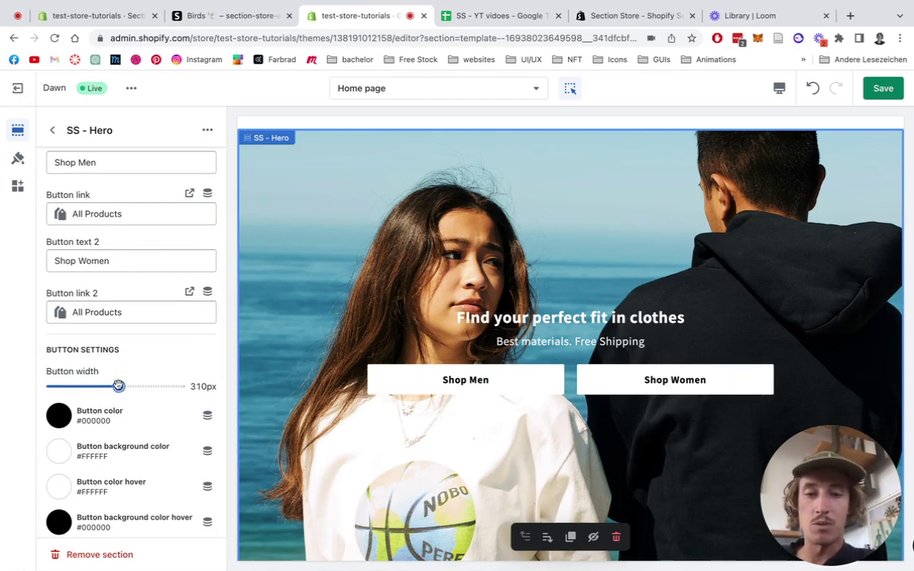
{"action": "scroll", "coordinate": [123, 390], "scroll_direction": "down", "scroll_amount": 1}
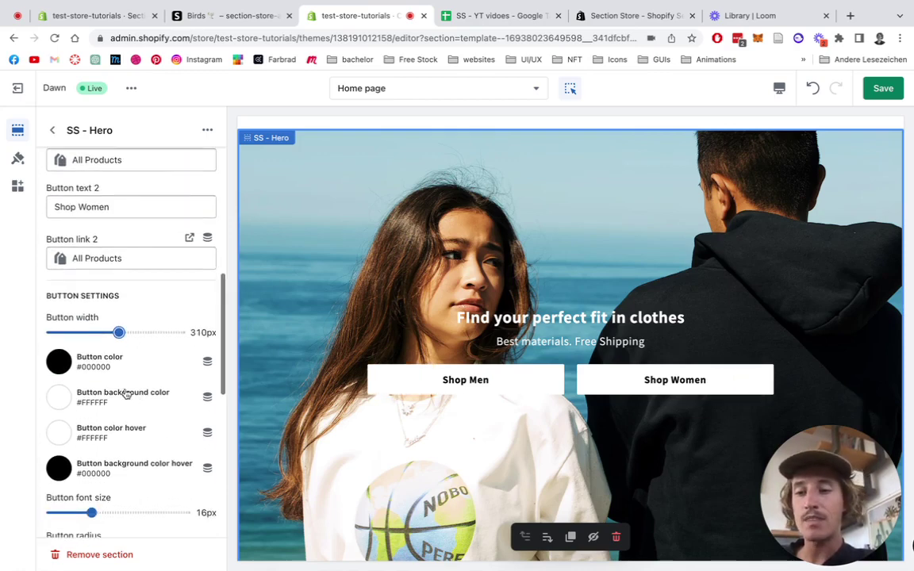
{"action": "left_click", "coordinate": [61, 362]}
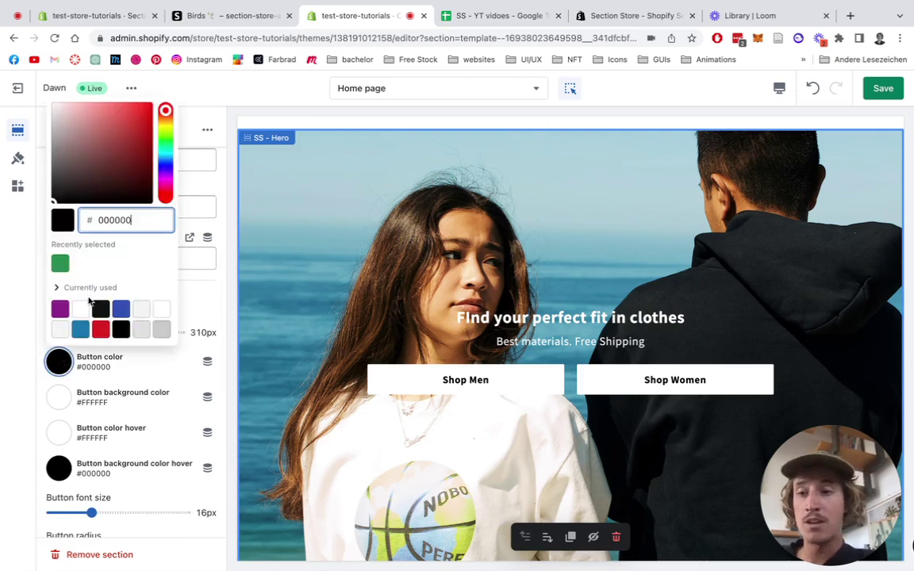
{"action": "left_click_drag", "start_coordinate": [66, 145], "coordinate": [43, 158]}
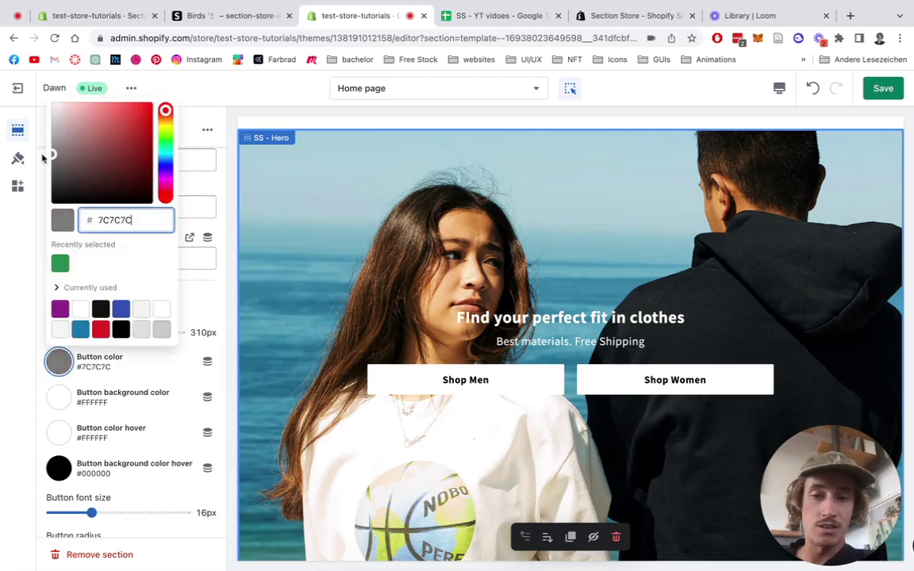
{"action": "left_click", "coordinate": [44, 159]}
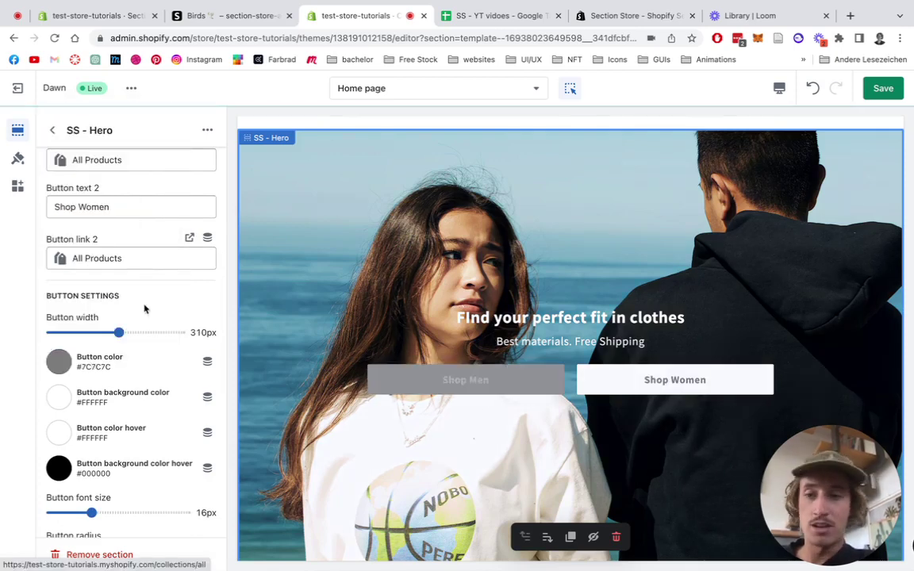
- Adjust the button text colour from cyan to blue #0197C2
{"action": "left_click", "coordinate": [59, 362]}
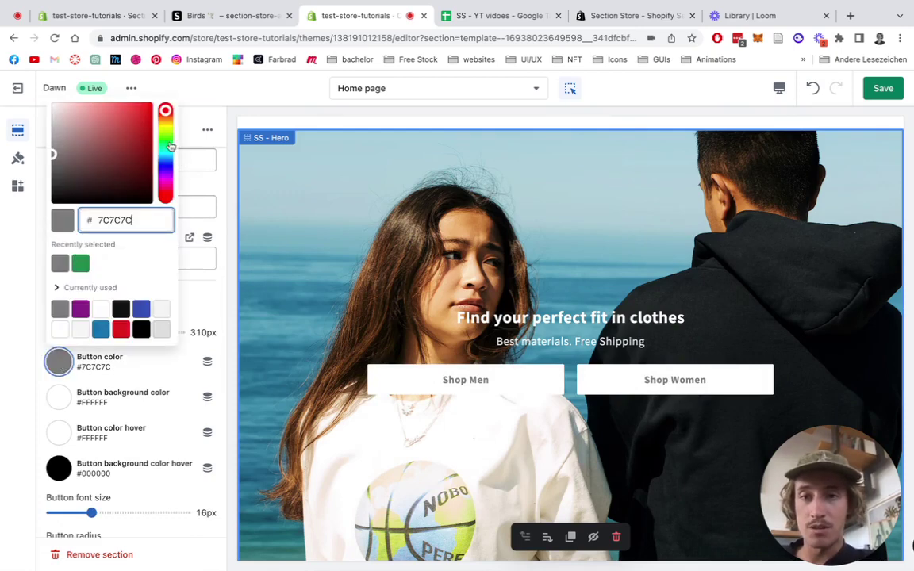
{"action": "left_click_drag", "start_coordinate": [167, 146], "coordinate": [166, 157]}
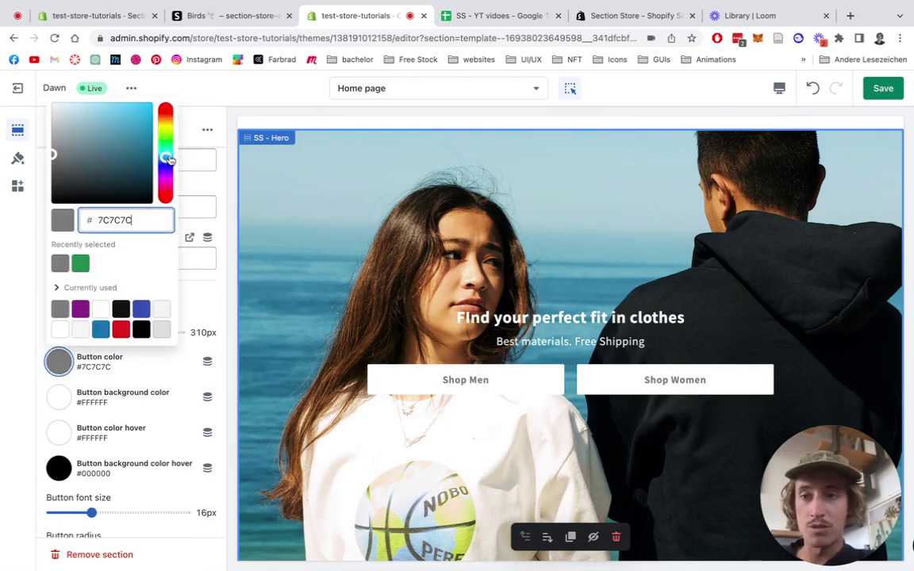
{"action": "left_click", "coordinate": [135, 126]}
{"action": "left_click_drag", "start_coordinate": [135, 125], "coordinate": [154, 102]}
{"action": "left_click", "coordinate": [163, 91]}
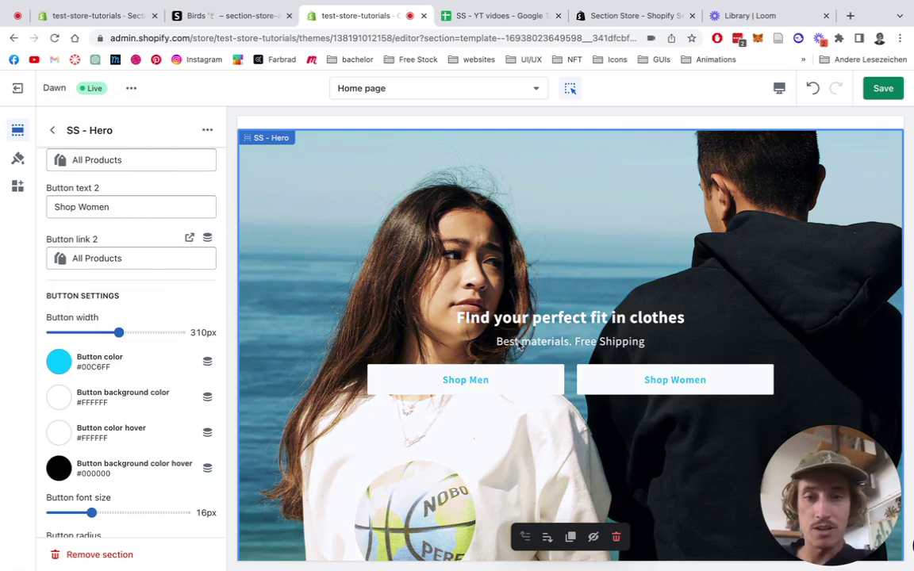
{"action": "left_click", "coordinate": [61, 365]}
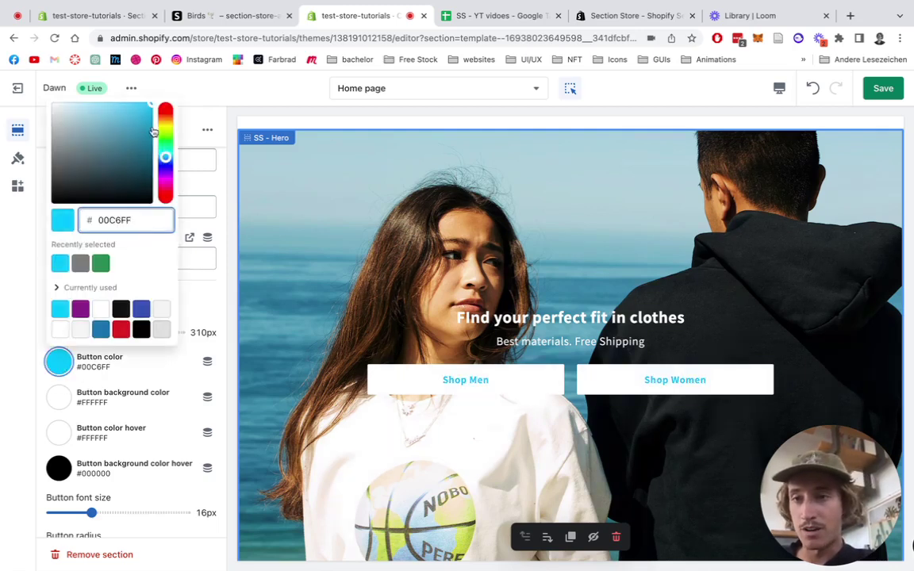
{"action": "left_click", "coordinate": [152, 127]}
{"action": "left_click", "coordinate": [153, 126]}
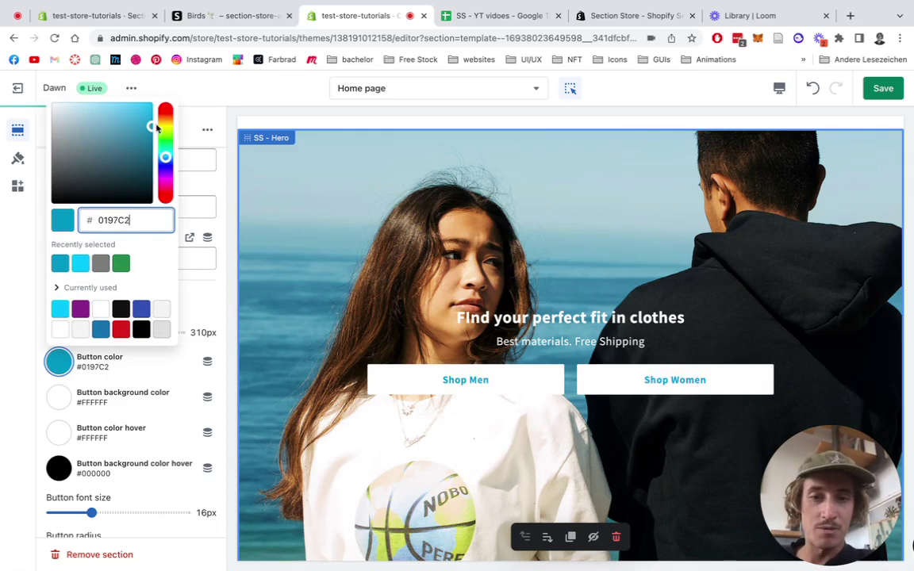
{"action": "left_click", "coordinate": [220, 290]}
{"action": "scroll", "coordinate": [220, 291], "scroll_direction": "down", "scroll_amount": 3}
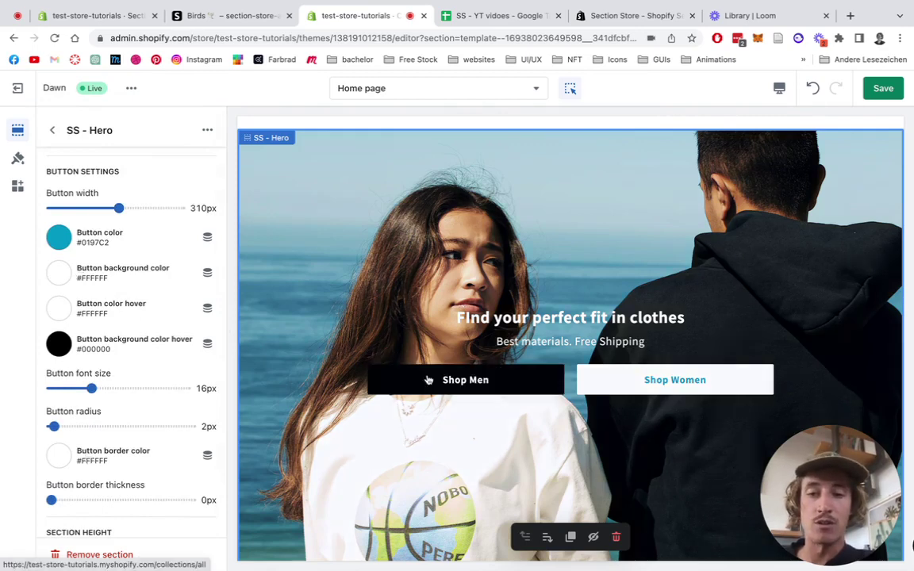
- Set the button hover background to the same blue #0197C2
{"action": "left_click", "coordinate": [57, 345]}
{"action": "left_click", "coordinate": [60, 247]}
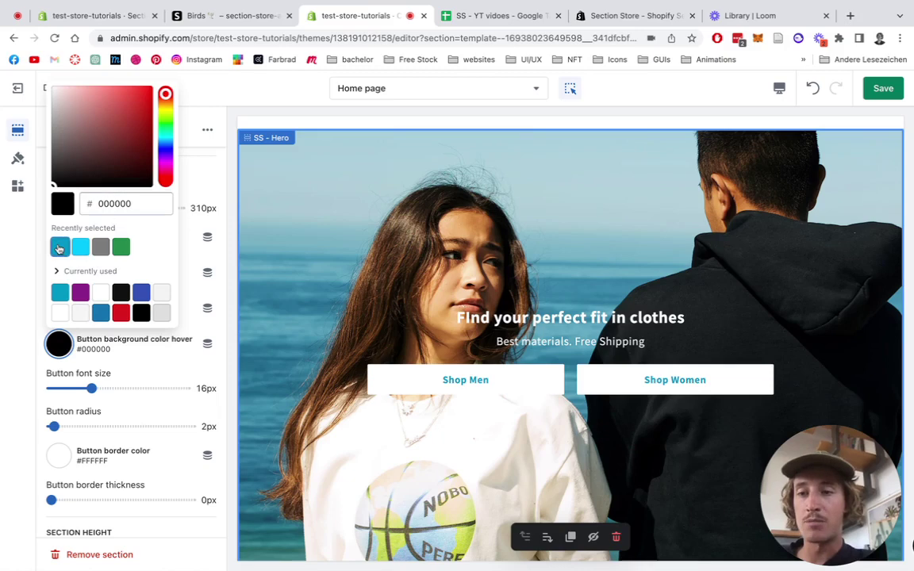
{"action": "left_click", "coordinate": [224, 325]}
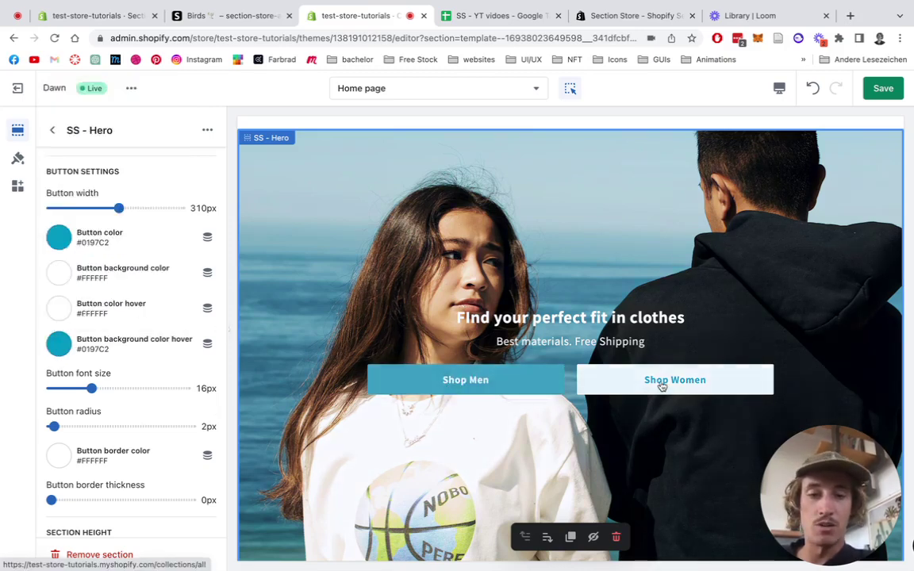
- Try a 1px button border, reset it to 0px, and set 10px corner radius
{"action": "scroll", "coordinate": [211, 337], "scroll_direction": "down", "scroll_amount": 3}
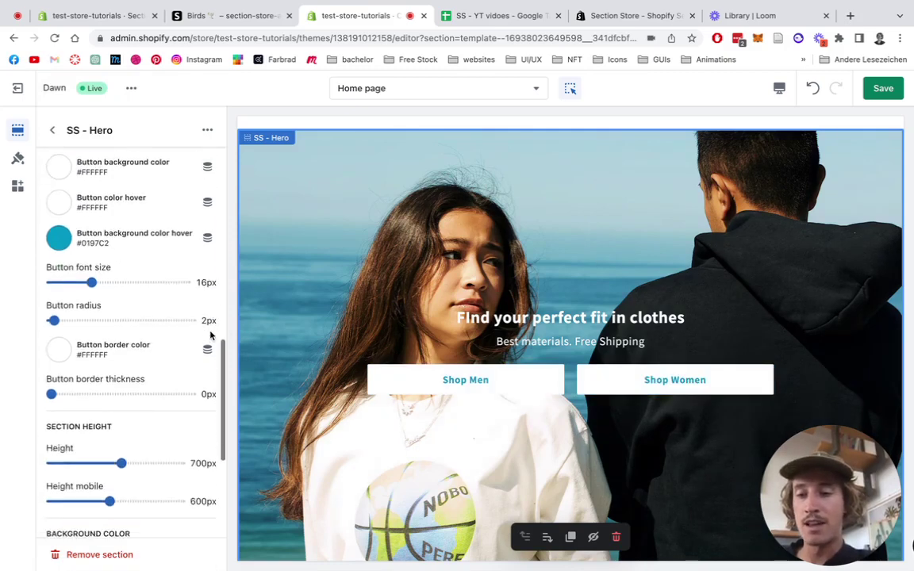
{"action": "left_click_drag", "start_coordinate": [52, 394], "coordinate": [78, 393]}
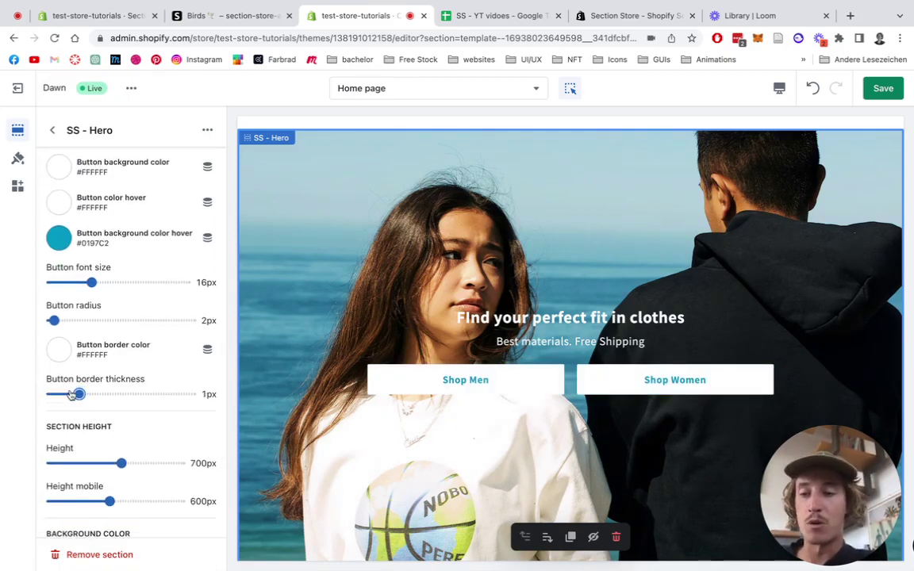
{"action": "left_click_drag", "start_coordinate": [73, 395], "coordinate": [51, 394]}
{"action": "mouse_move", "coordinate": [53, 321]}
{"action": "left_mouse_down"}
{"action": "mouse_move", "coordinate": [72, 320]}
{"action": "mouse_move", "coordinate": [64, 320]}
{"action": "left_mouse_up"}
- Set the hero Section height slider to 800px and save the theme changes
{"action": "scroll", "coordinate": [171, 266], "scroll_direction": "down", "scroll_amount": 5}
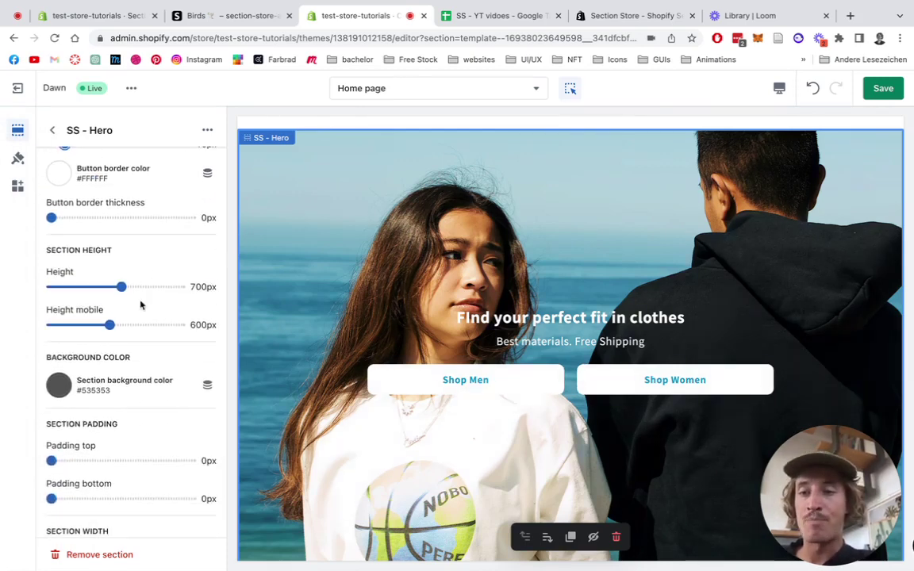
{"action": "mouse_move", "coordinate": [120, 287]}
{"action": "left_mouse_down"}
{"action": "mouse_move", "coordinate": [95, 287]}
{"action": "mouse_move", "coordinate": [133, 286]}
{"action": "left_mouse_up"}
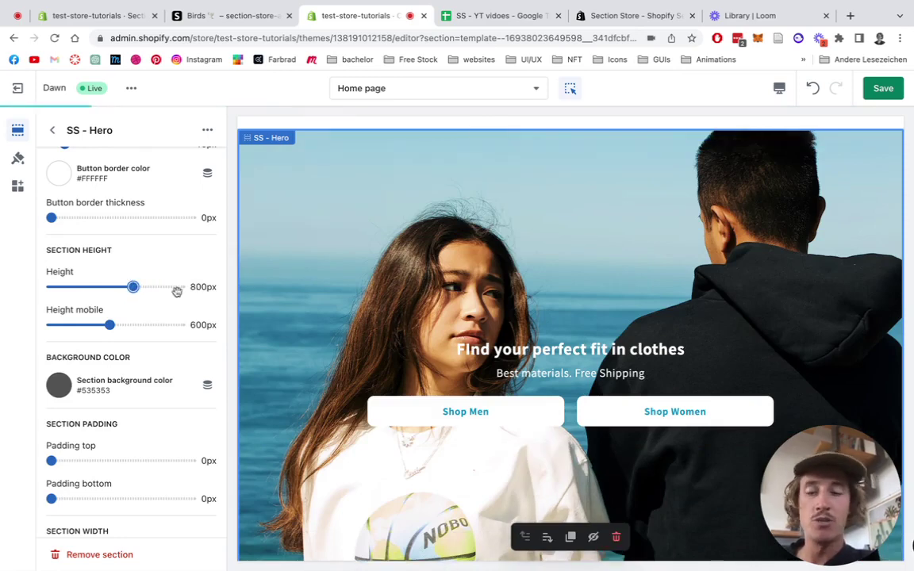
{"action": "scroll", "coordinate": [177, 291], "scroll_direction": "down", "scroll_amount": 2}
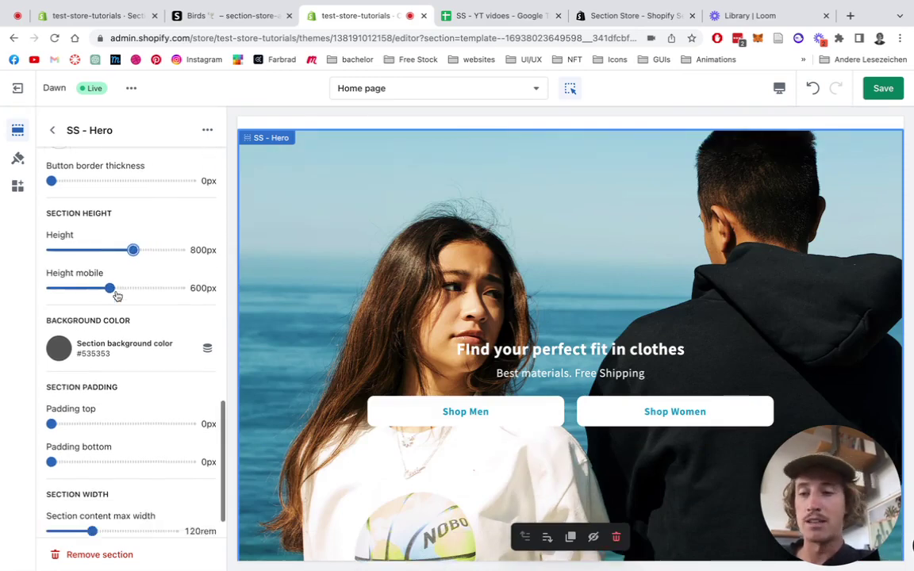
{"action": "scroll", "coordinate": [116, 295], "scroll_direction": "down", "scroll_amount": 3}
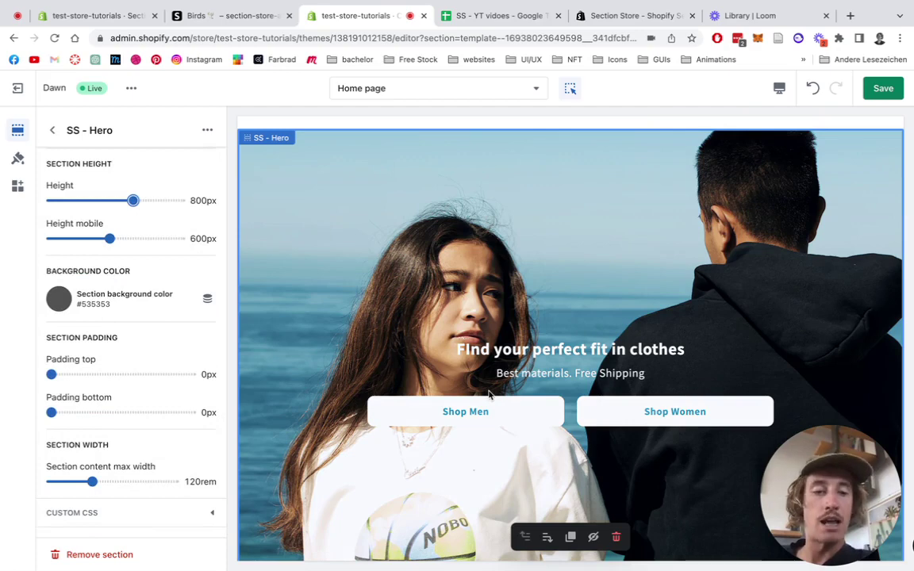
{"action": "left_click", "coordinate": [883, 88]}
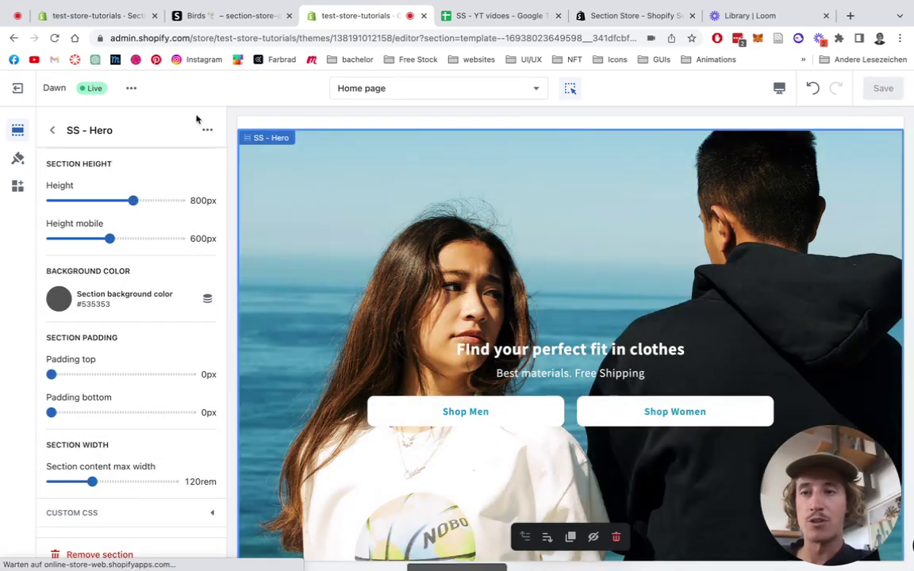
{"action": "left_click", "coordinate": [131, 88]}
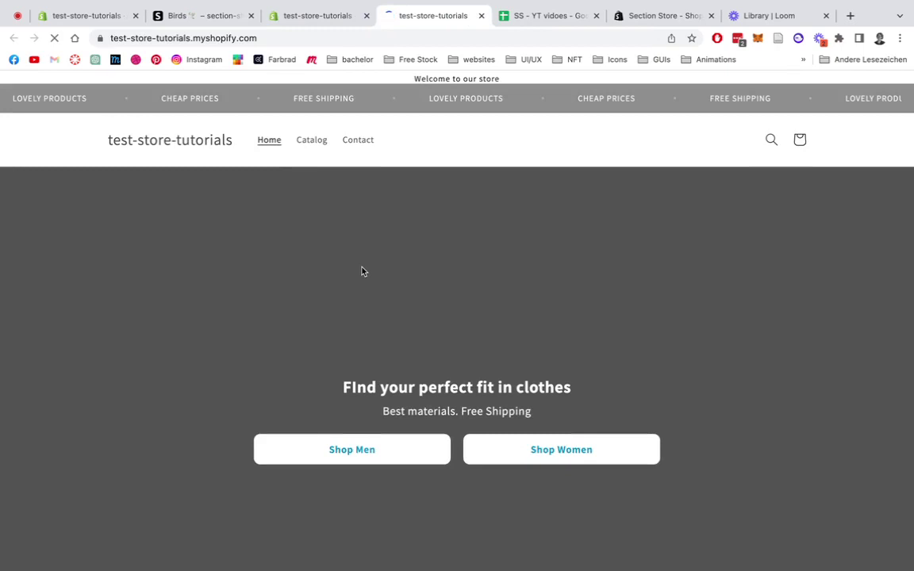
- Scroll the live store's hero and follow Shop Men to the 25-item All products page
{"action": "scroll", "coordinate": [361, 271], "scroll_direction": "down", "scroll_amount": 1}
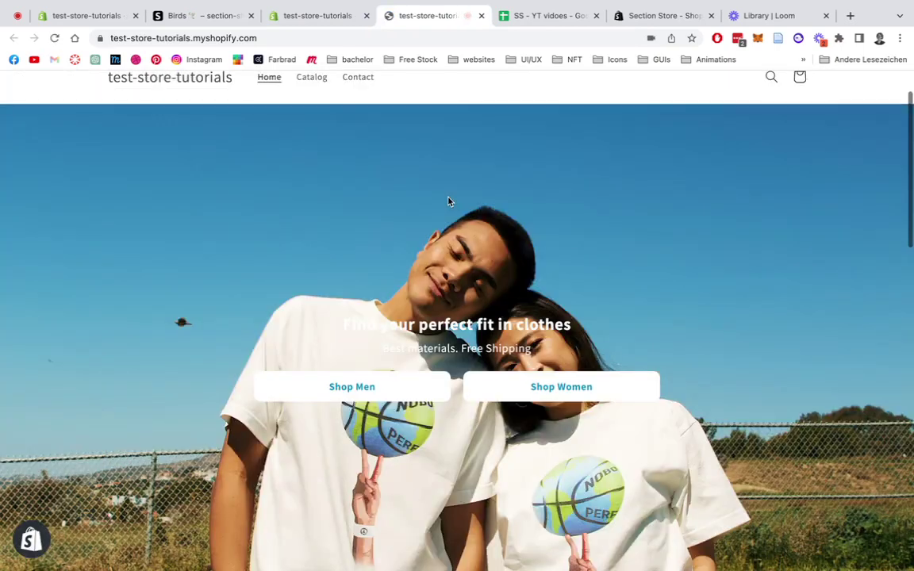
{"action": "scroll", "coordinate": [448, 202], "scroll_direction": "down", "scroll_amount": 1}
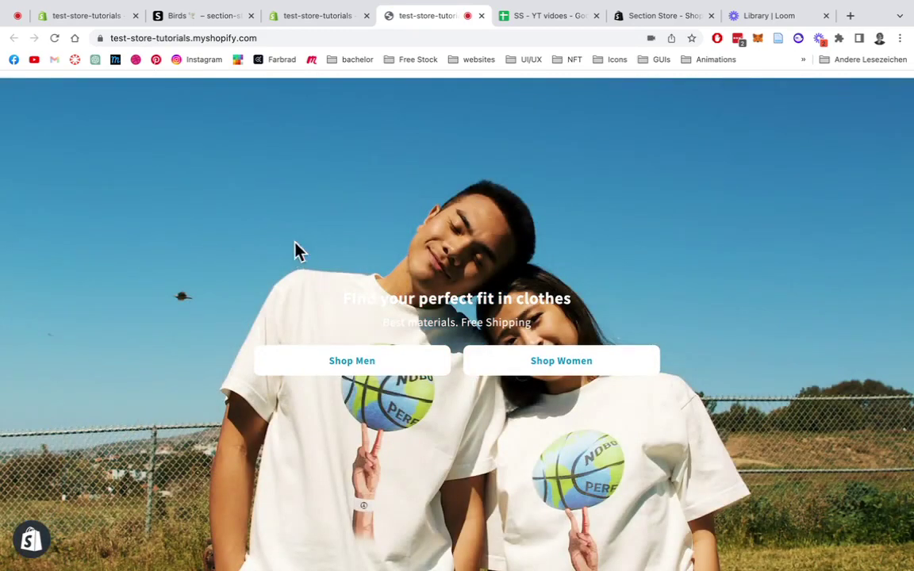
{"action": "scroll", "coordinate": [296, 245], "scroll_direction": "down", "scroll_amount": 1}
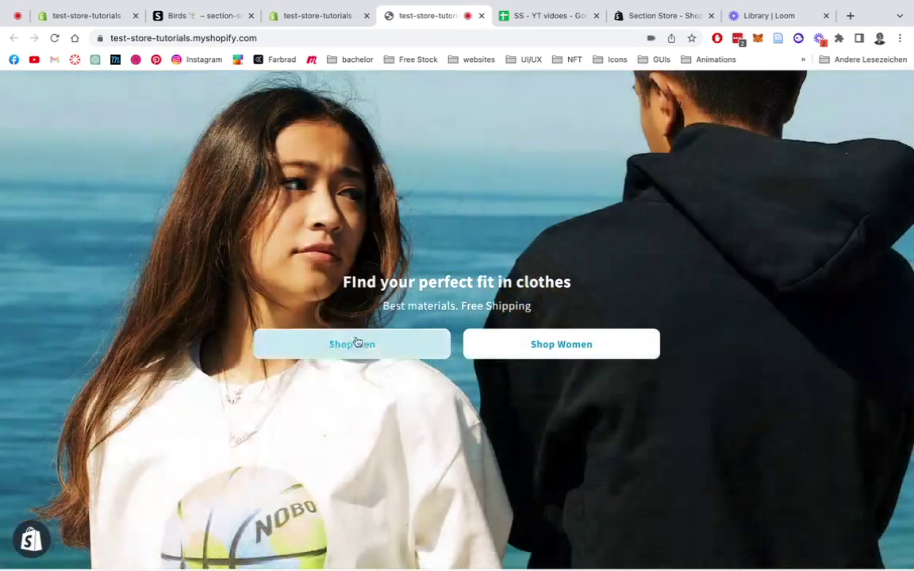
{"action": "left_click", "coordinate": [349, 345]}
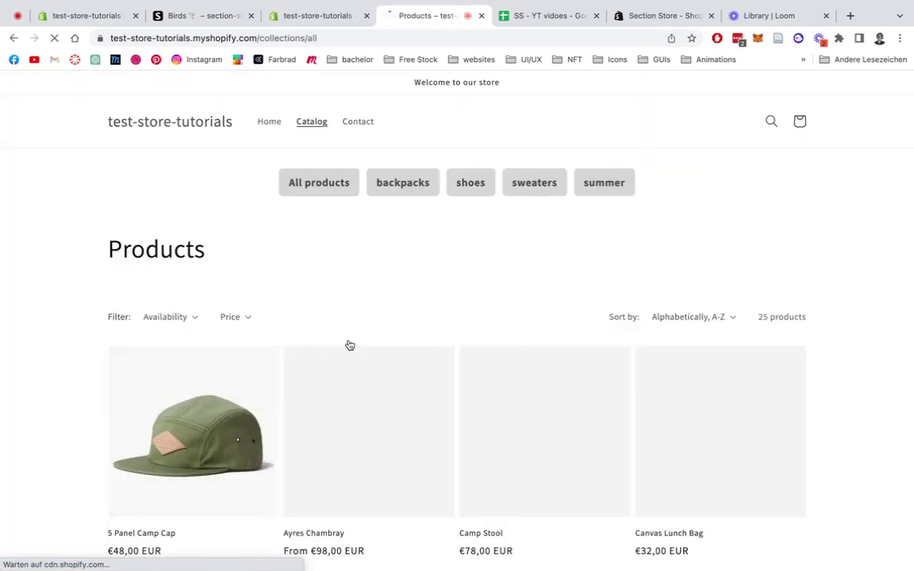
- Return home via the test-store-tutorials title and watch the two-photo hero slideshow
{"action": "left_click", "coordinate": [176, 119]}
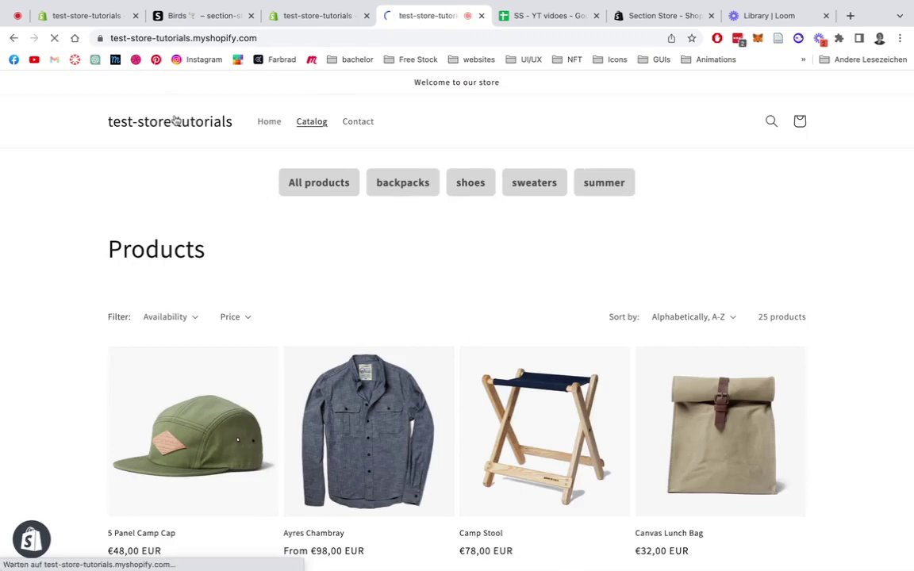
{"action": "scroll", "coordinate": [430, 194], "scroll_direction": "down", "scroll_amount": 3}
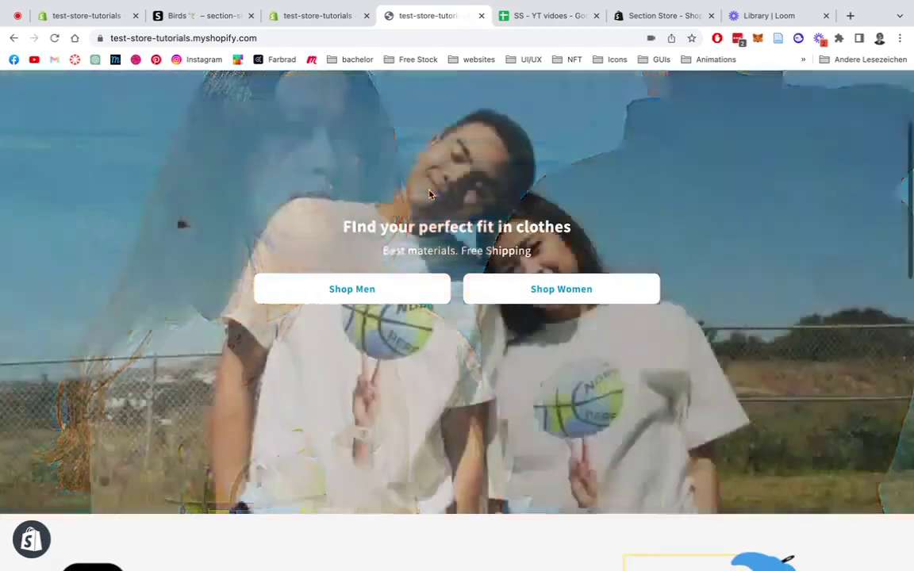
{"action": "scroll", "coordinate": [429, 195], "scroll_direction": "up", "scroll_amount": 3}
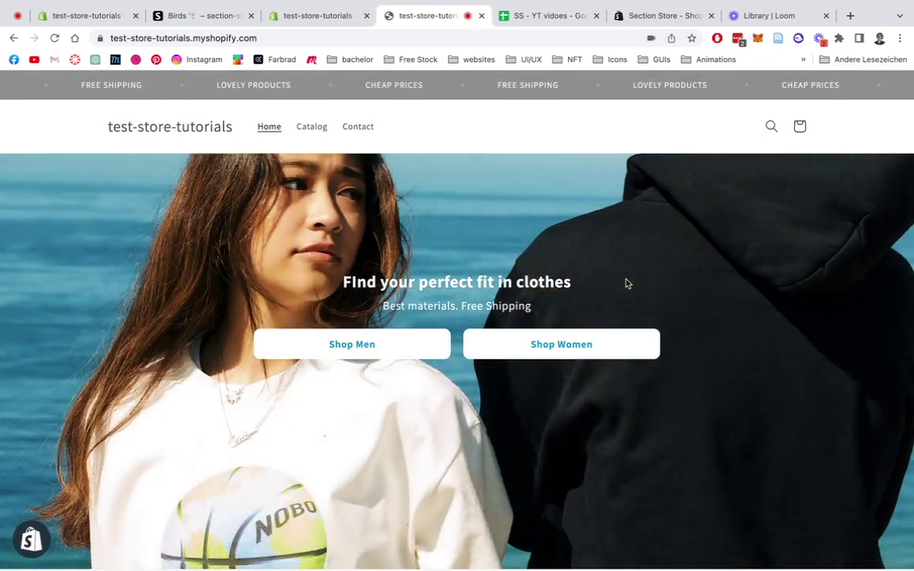
{"action": "scroll", "coordinate": [627, 283], "scroll_direction": "up", "scroll_amount": 1}
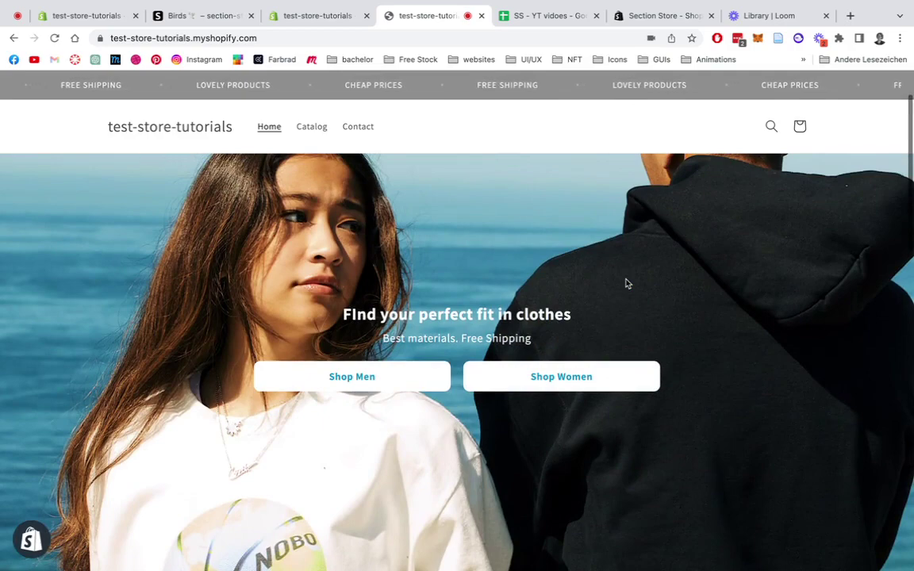